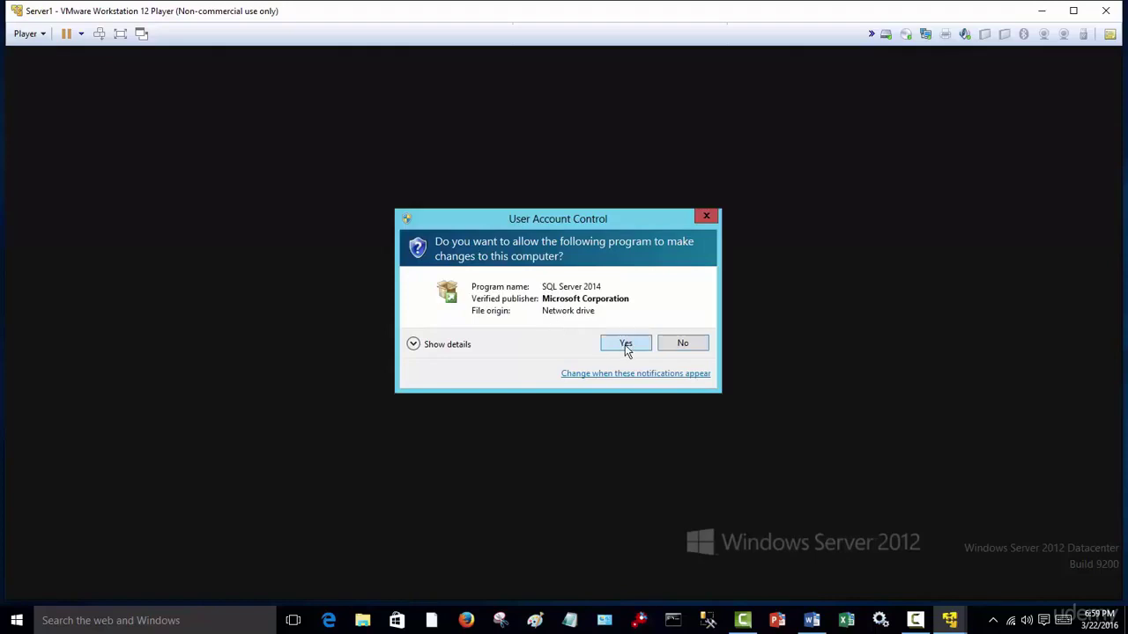
- Allow SQL Server 2014 setup to run, start a new stand-alone installation, and minimize the Installation Center
{"action": "left_click", "coordinate": [625, 346]}
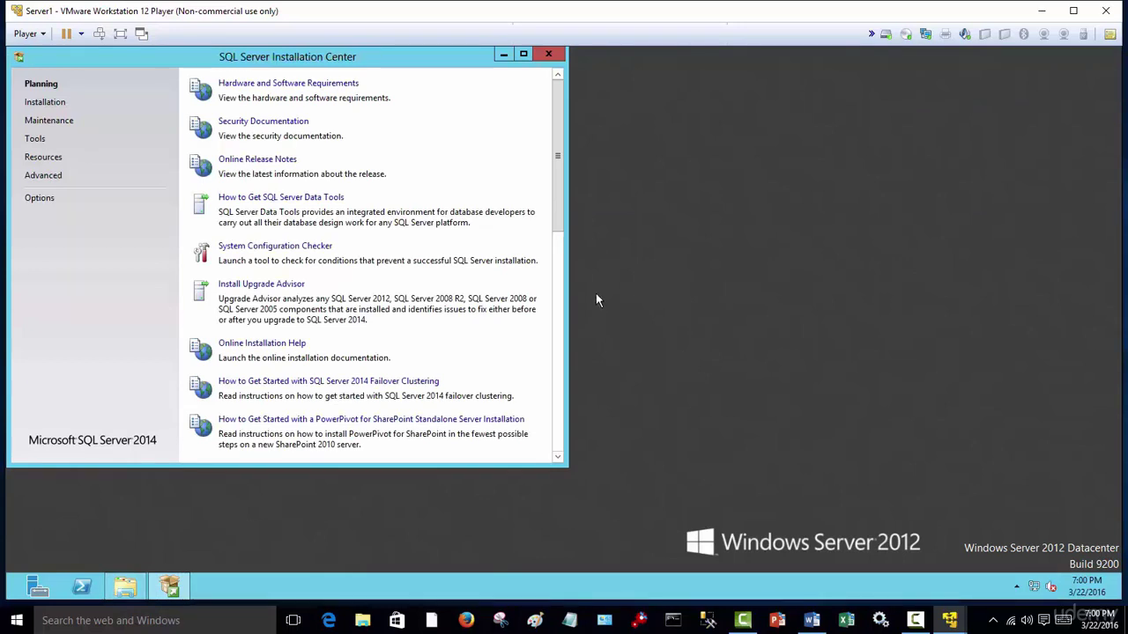
{"action": "left_click", "coordinate": [58, 106]}
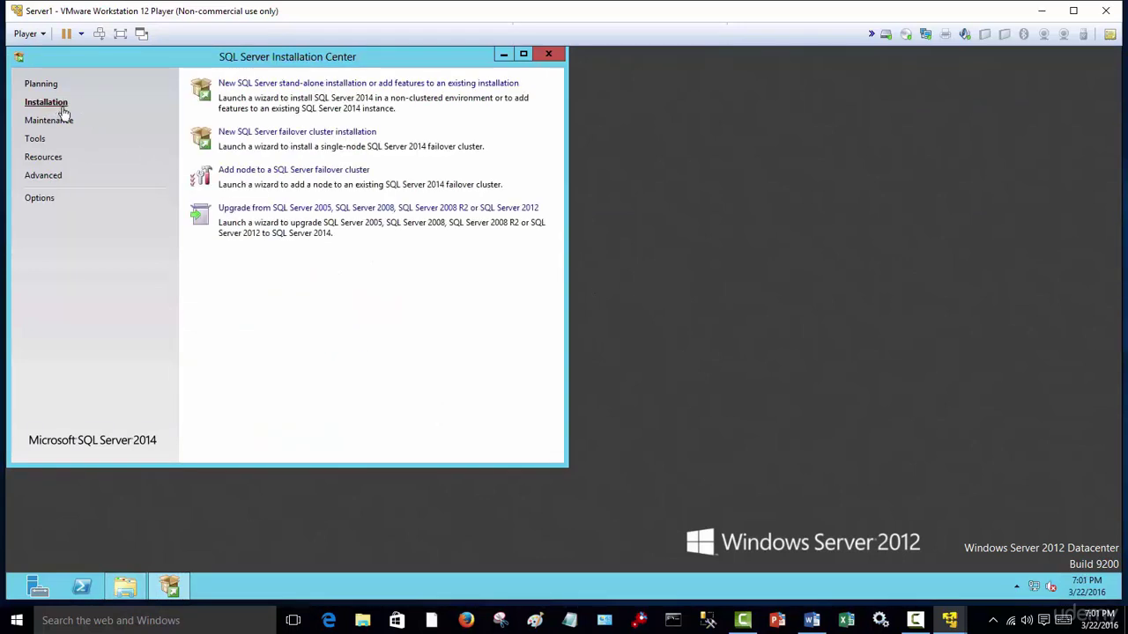
{"action": "left_click", "coordinate": [288, 85]}
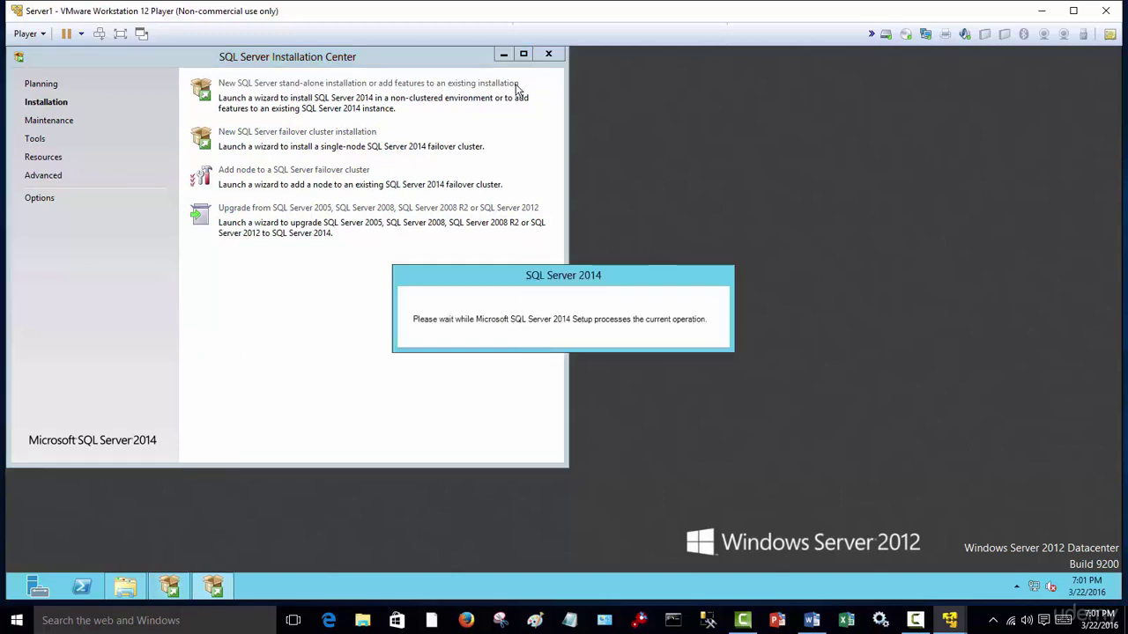
{"action": "left_click", "coordinate": [503, 55]}
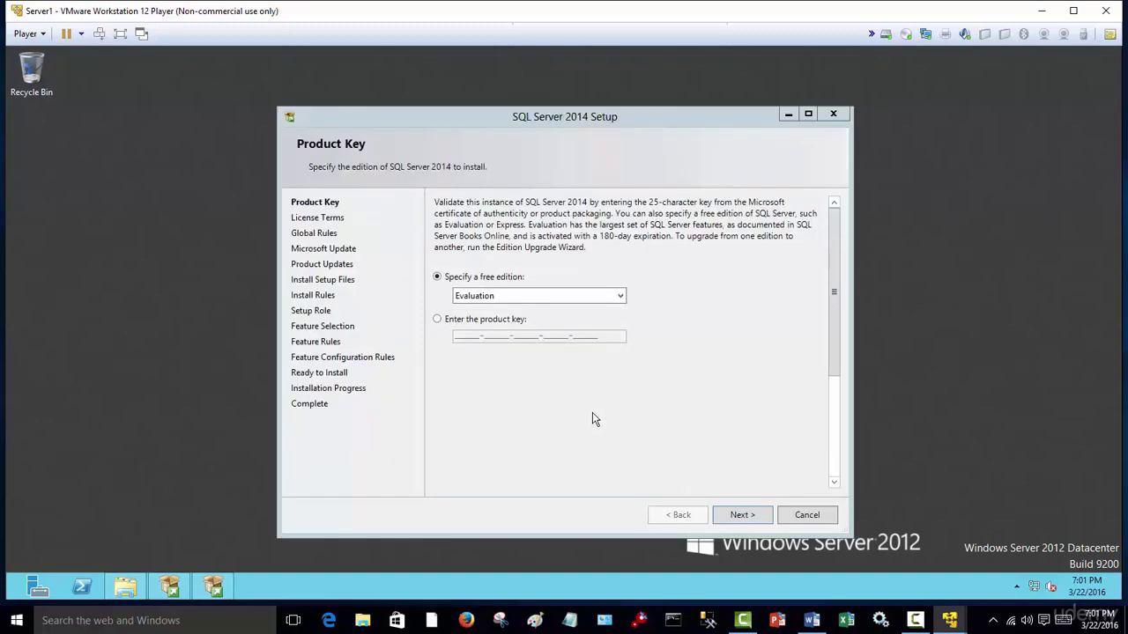
- Use the free Evaluation edition and accept the license terms without turning on CEIP and error reporting
{"action": "left_click", "coordinate": [741, 516]}
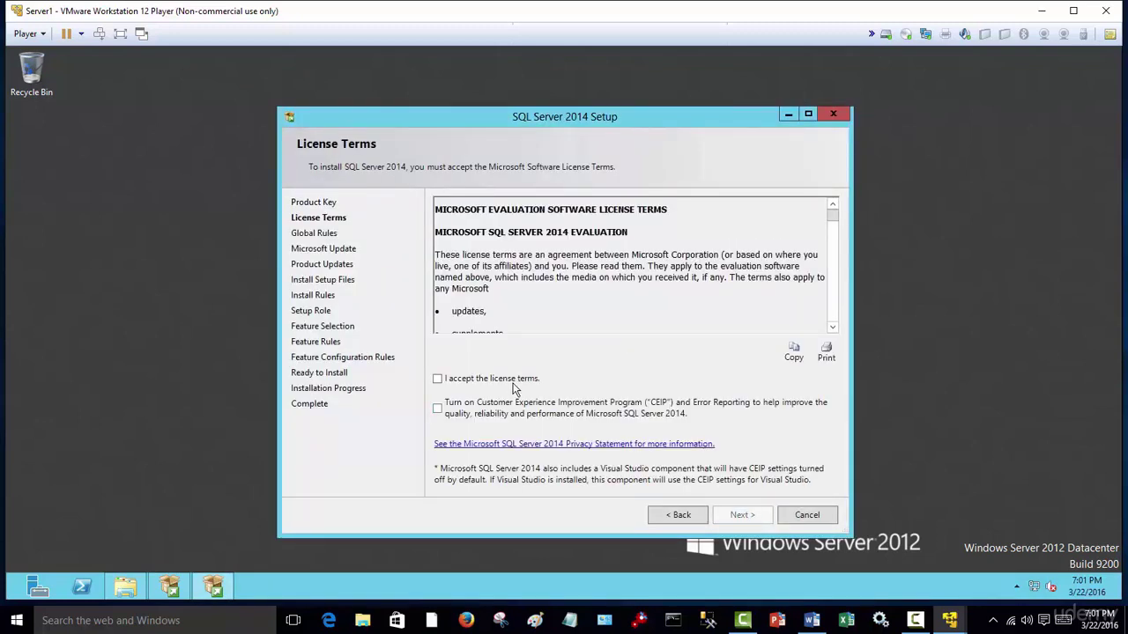
{"action": "left_click", "coordinate": [437, 378]}
{"action": "left_click", "coordinate": [759, 519]}
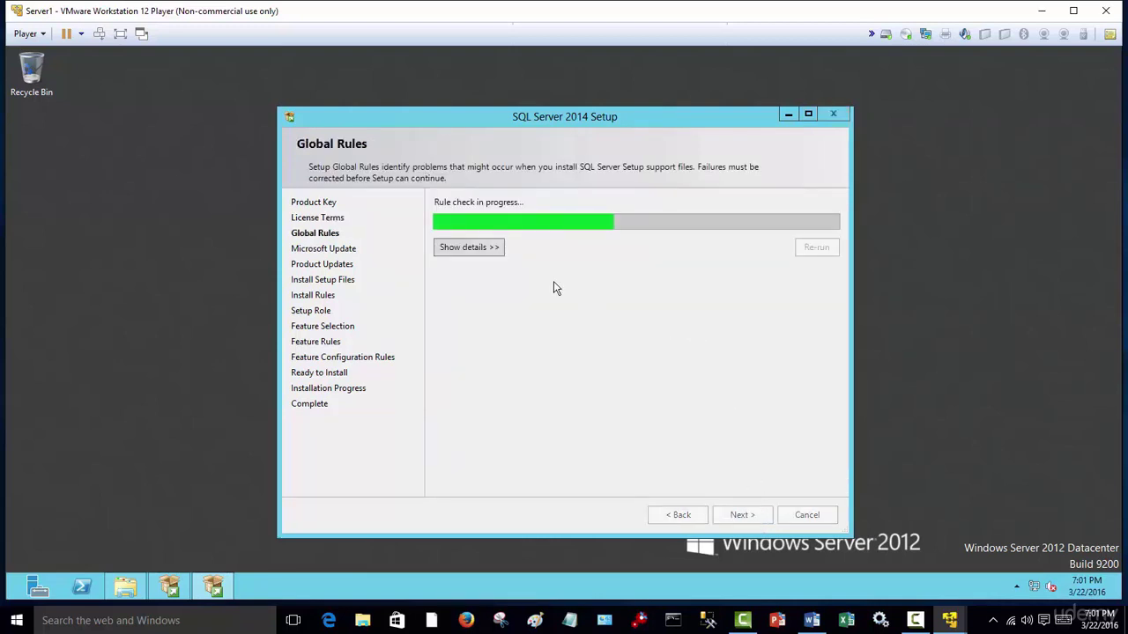
- Show the global rule check details and continue setup without using Microsoft Update to check for updates
{"action": "left_click", "coordinate": [493, 250]}
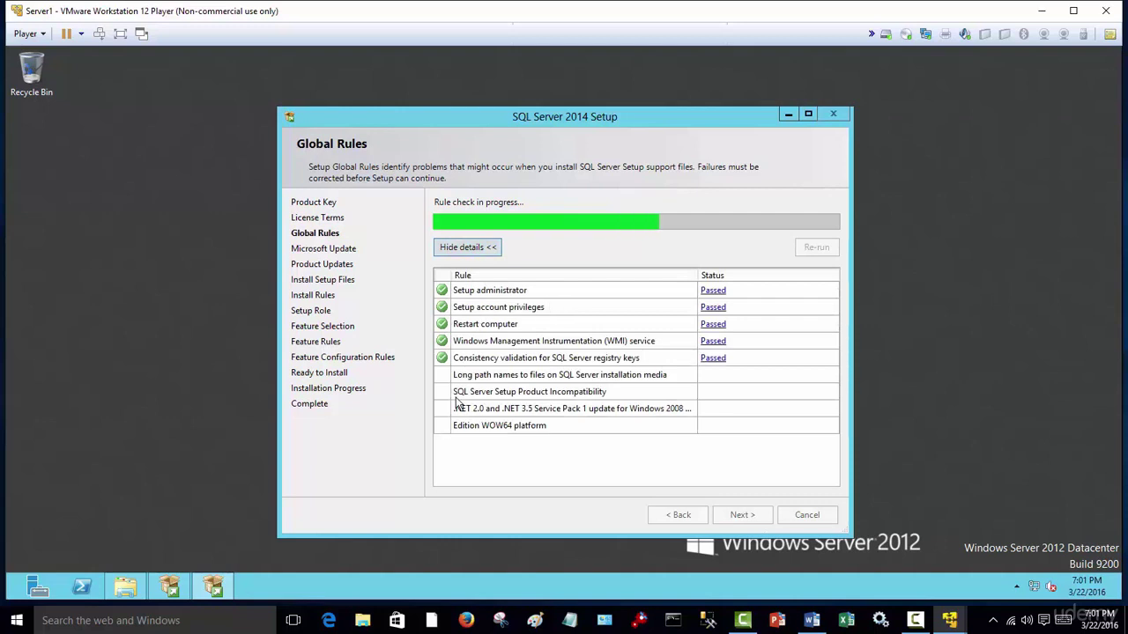
{"action": "left_click", "coordinate": [754, 517]}
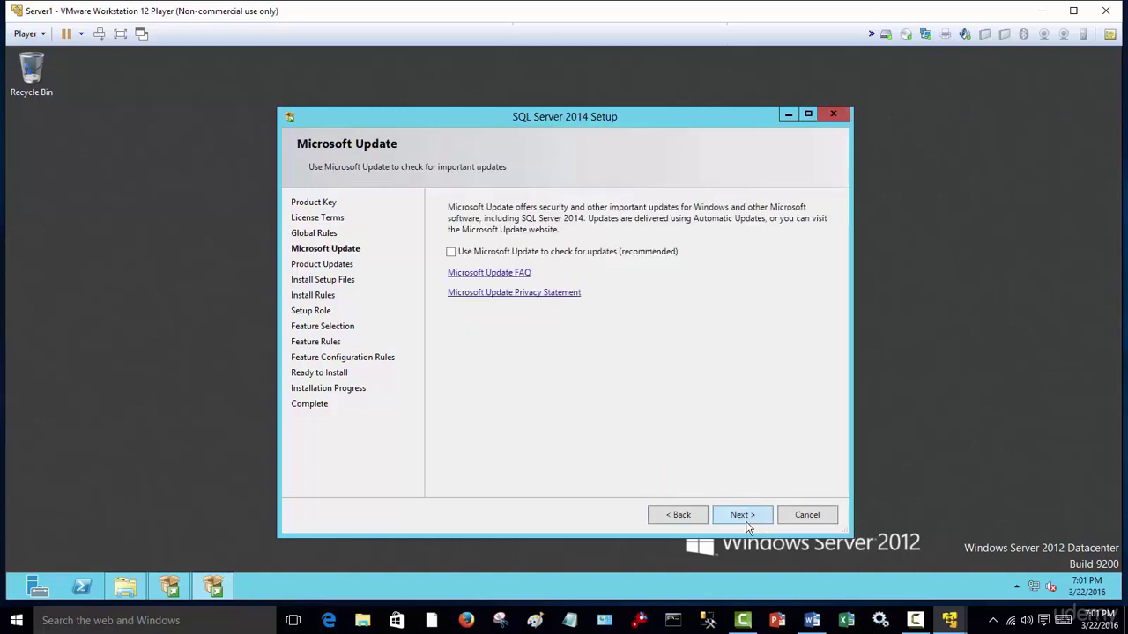
{"action": "left_click", "coordinate": [747, 521]}
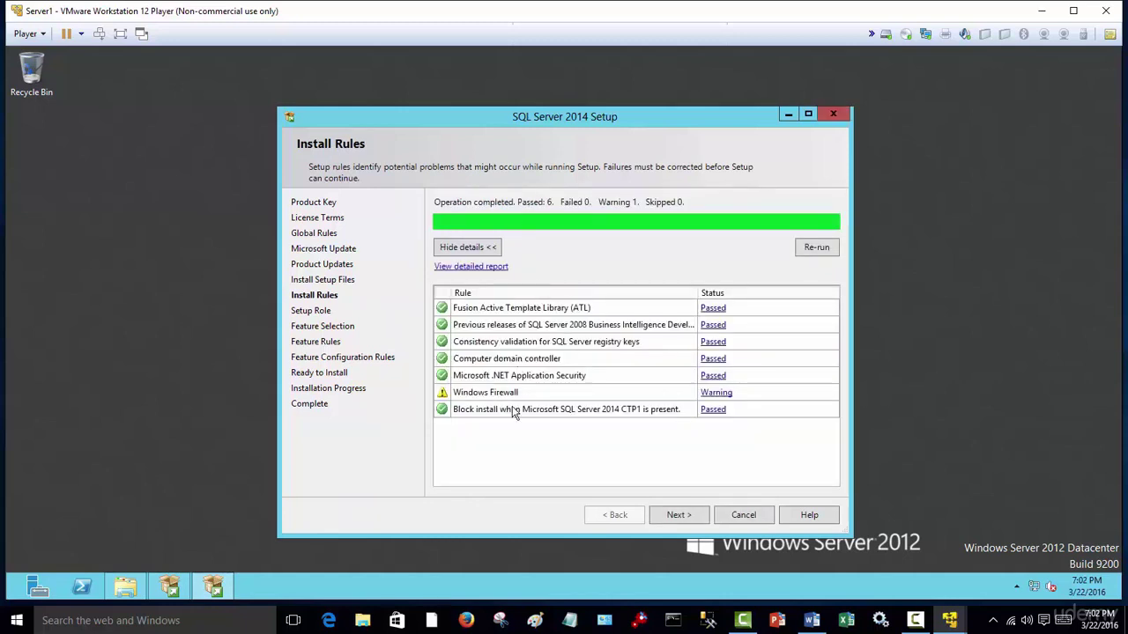
- With the SQL Server Feature Installation role, choose all features except Analysis Services, Reporting Services - Native, Reporting Services - SharePoint and its SharePoint add-in
{"action": "left_click", "coordinate": [680, 520]}
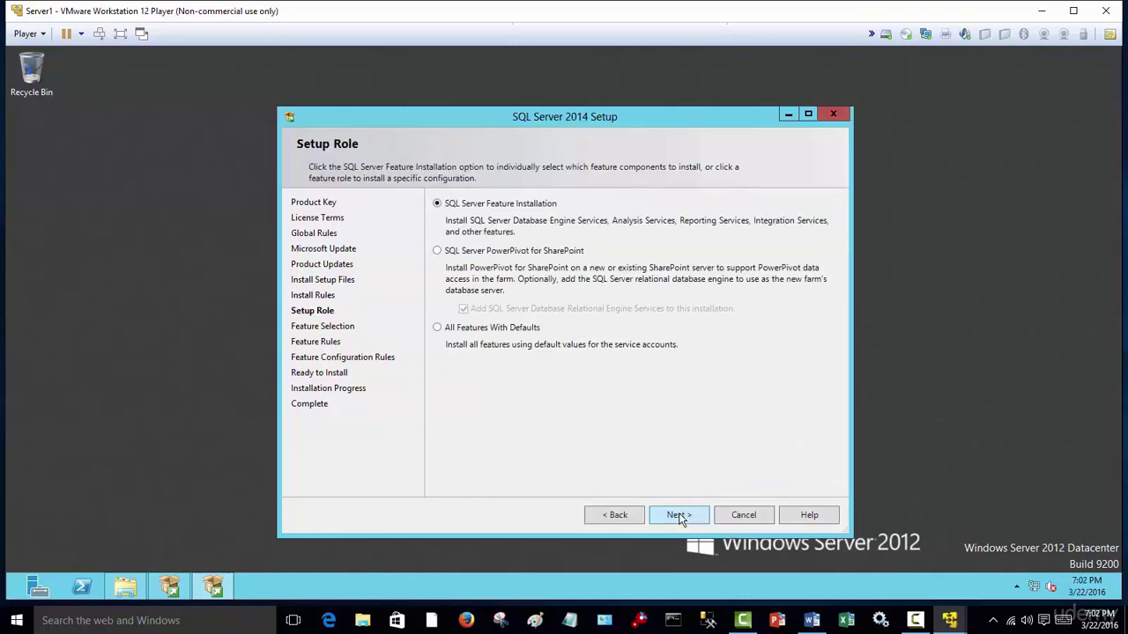
{"action": "left_click", "coordinate": [679, 518]}
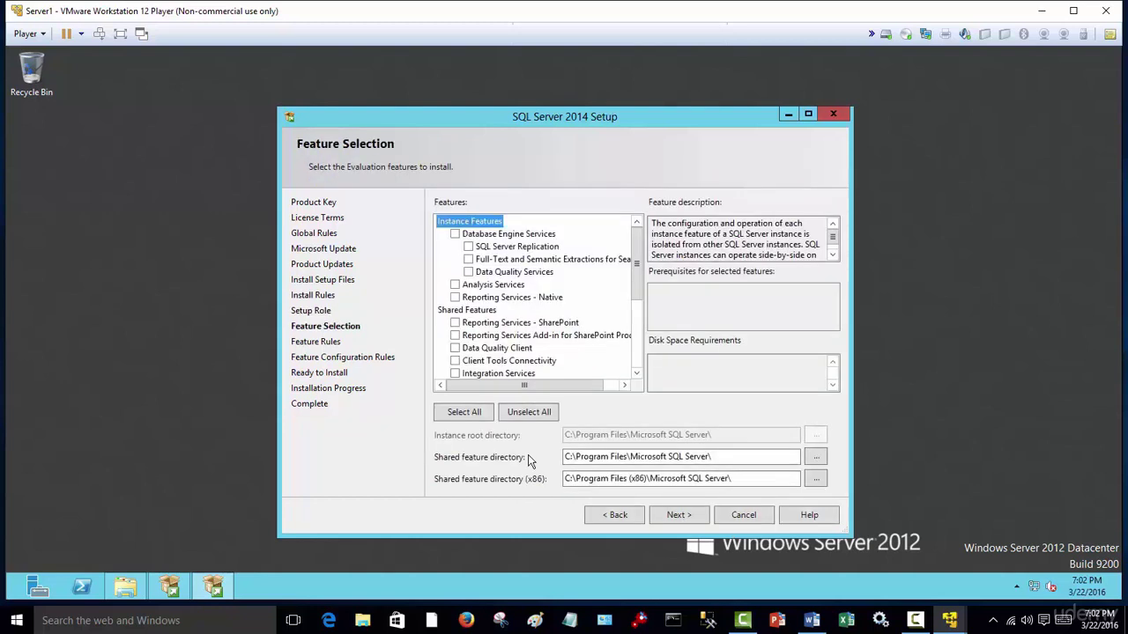
{"action": "left_click", "coordinate": [481, 414]}
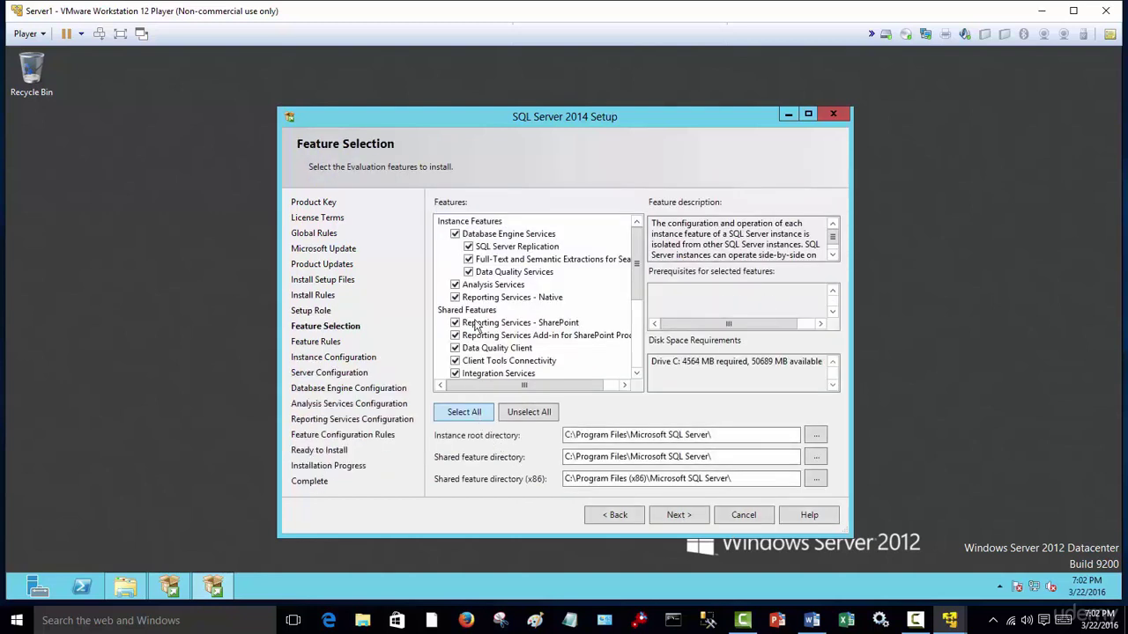
{"action": "left_click", "coordinate": [456, 286]}
{"action": "left_click", "coordinate": [456, 298]}
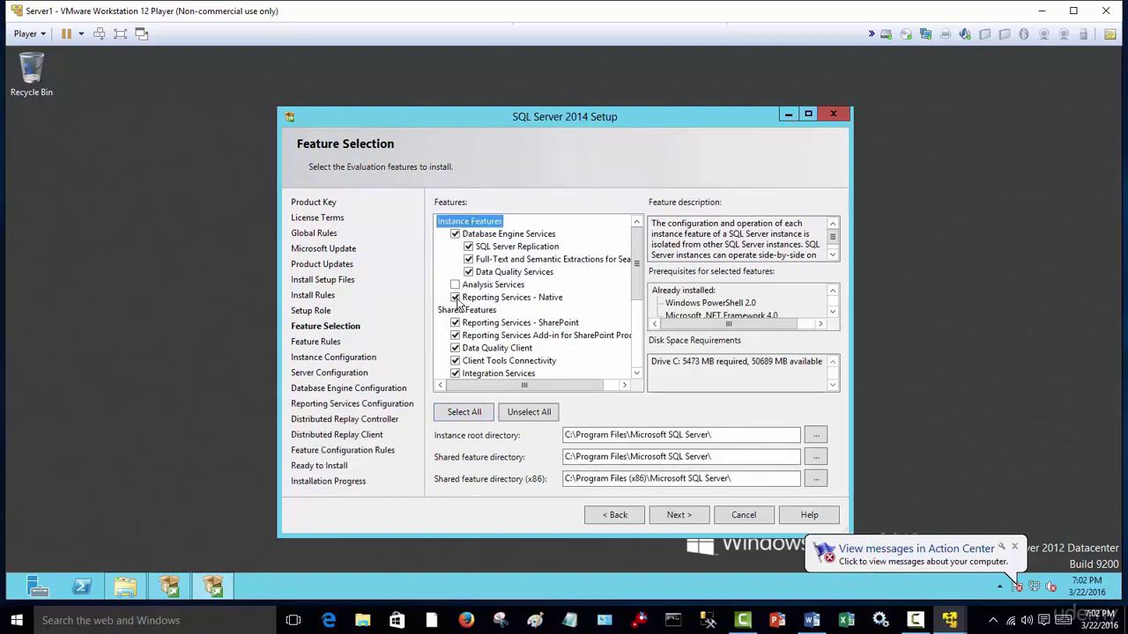
{"action": "left_click", "coordinate": [455, 324]}
{"action": "left_click", "coordinate": [456, 335]}
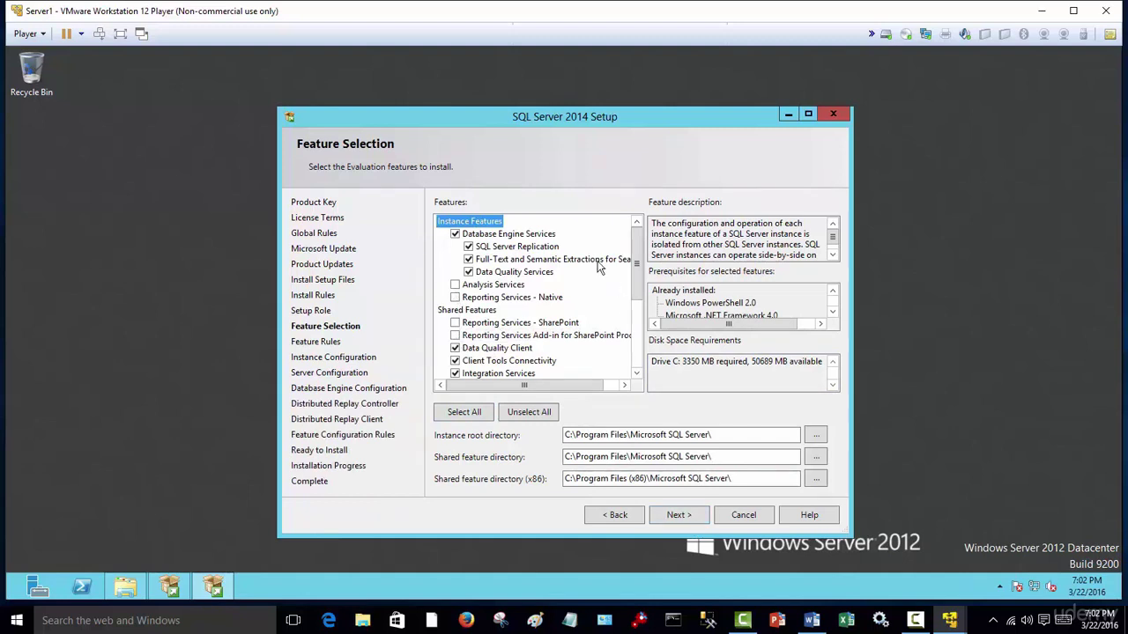
{"action": "left_click", "coordinate": [677, 515]}
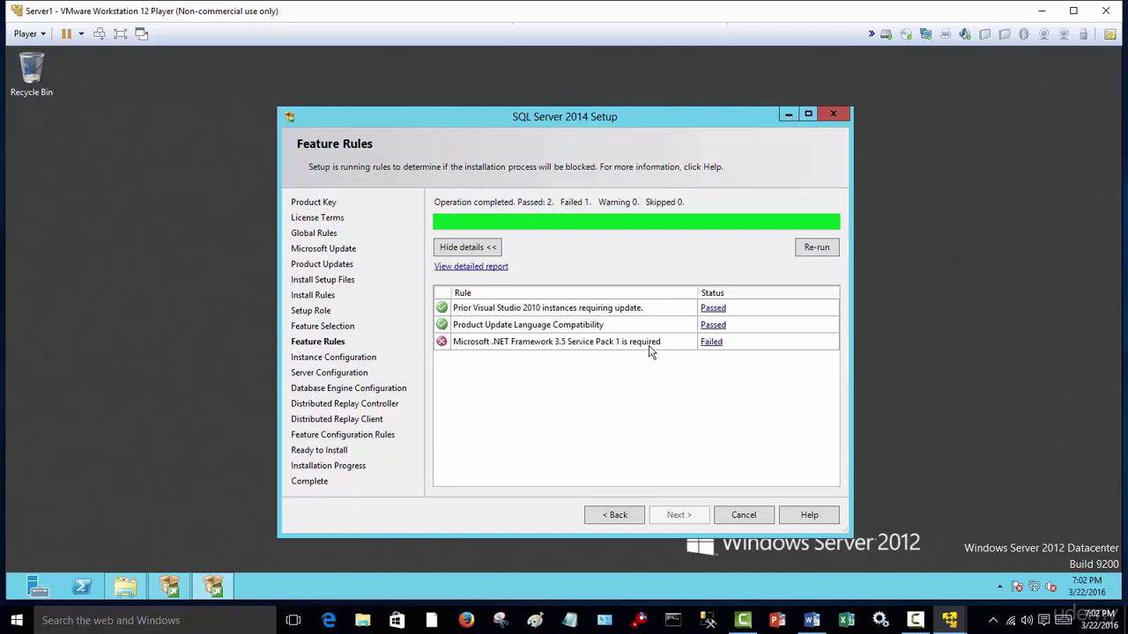
- Examine the details of the failed Microsoft .NET Framework 3.5 Service Pack 1 feature rule
{"action": "left_click", "coordinate": [712, 345]}
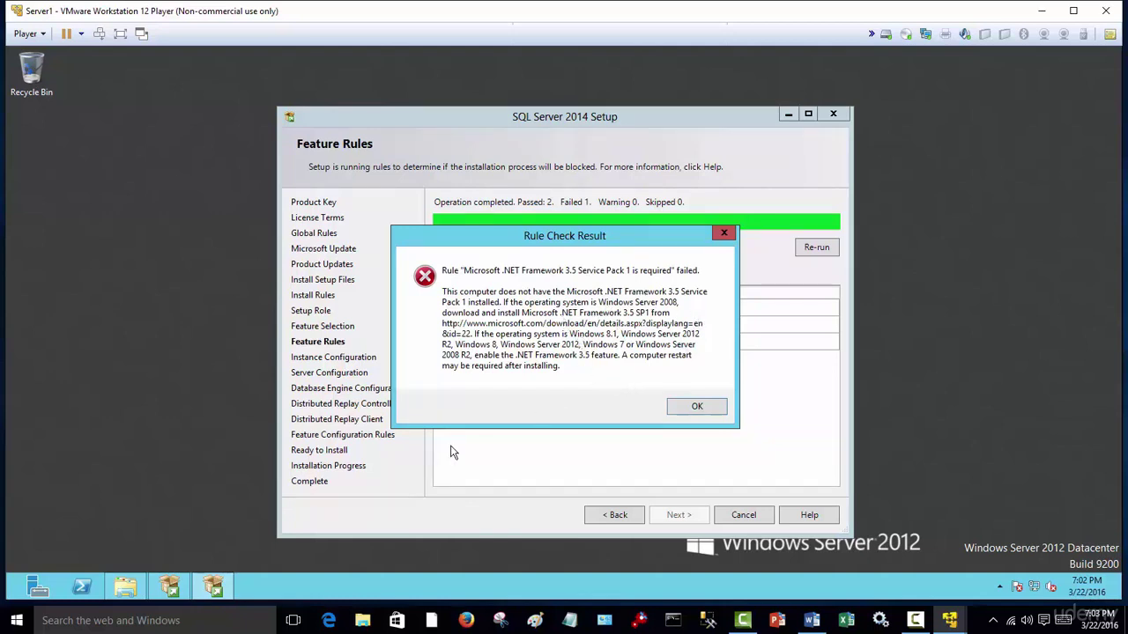
{"action": "left_click", "coordinate": [35, 587]}
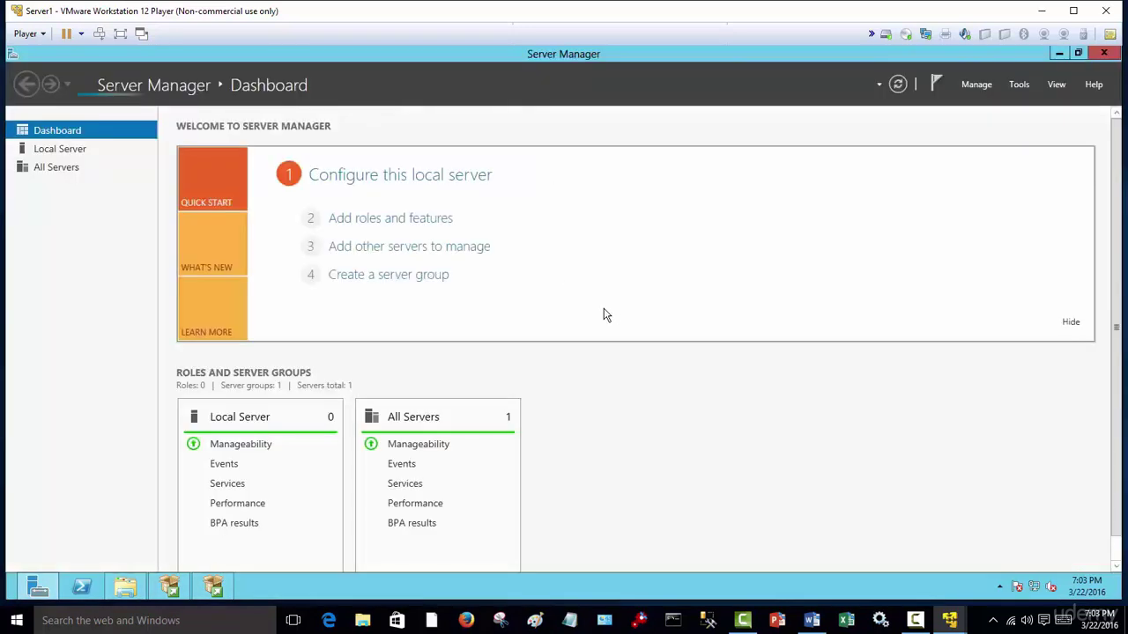
{"action": "left_click", "coordinate": [383, 222]}
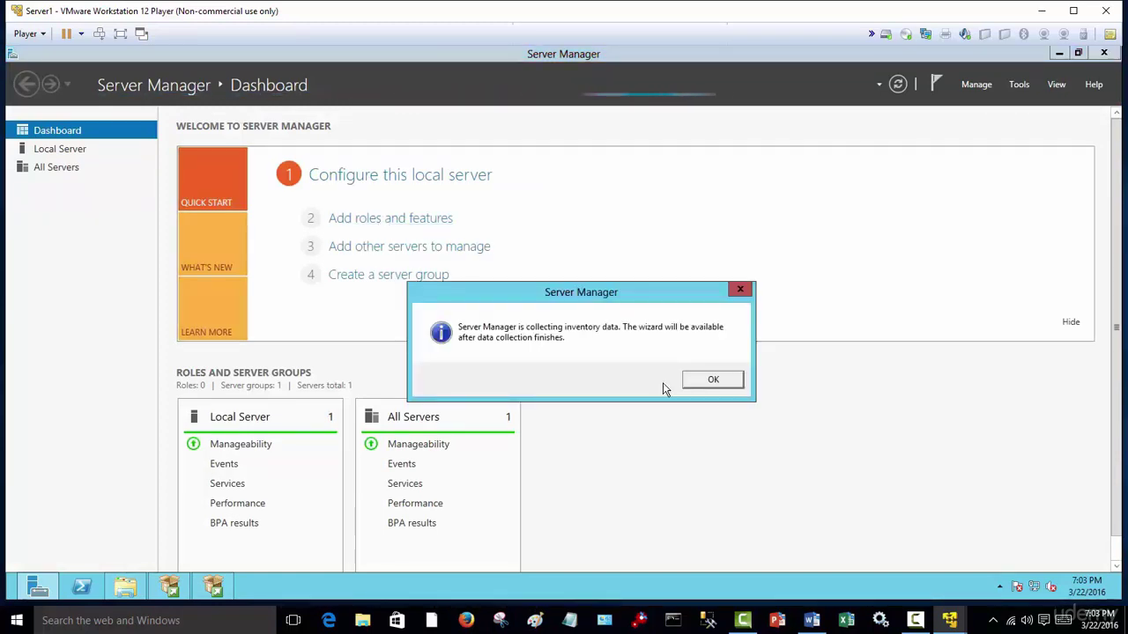
{"action": "left_click", "coordinate": [718, 382]}
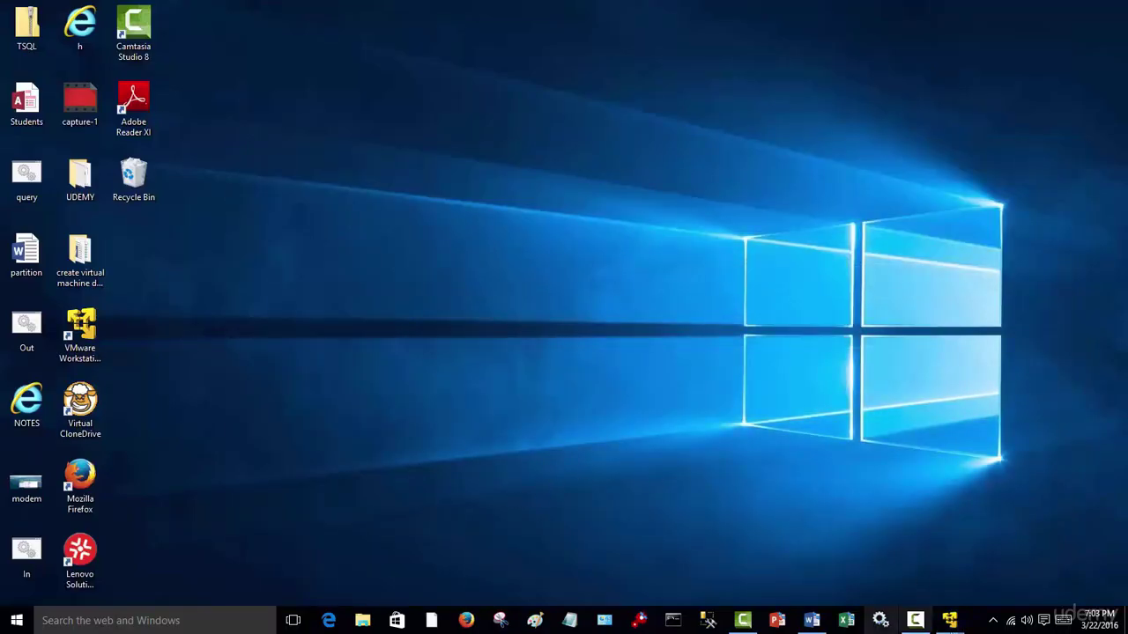
{"action": "mouse_move", "coordinate": [948, 620]}
{"action": "left_click", "coordinate": [1047, 560]}
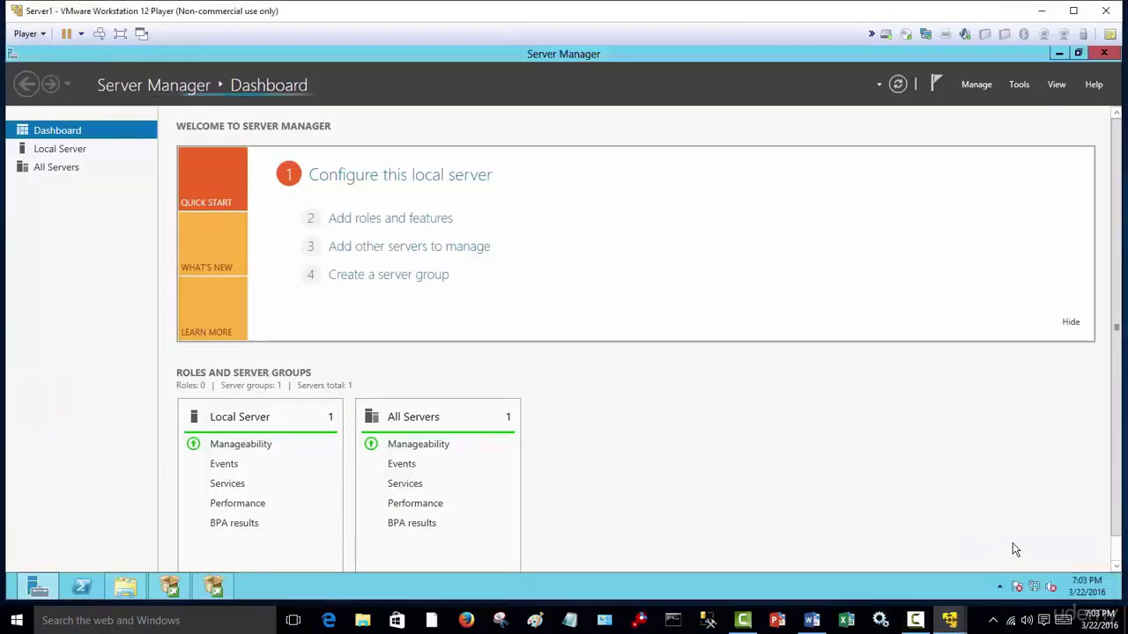
{"action": "left_click", "coordinate": [1055, 54]}
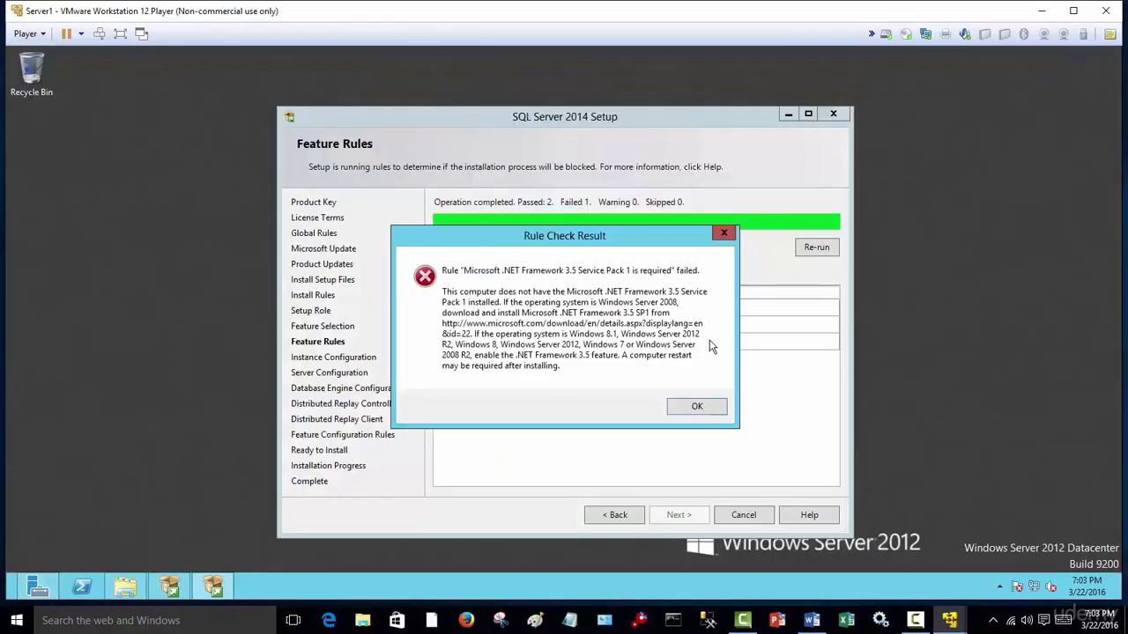
{"action": "left_click", "coordinate": [702, 404]}
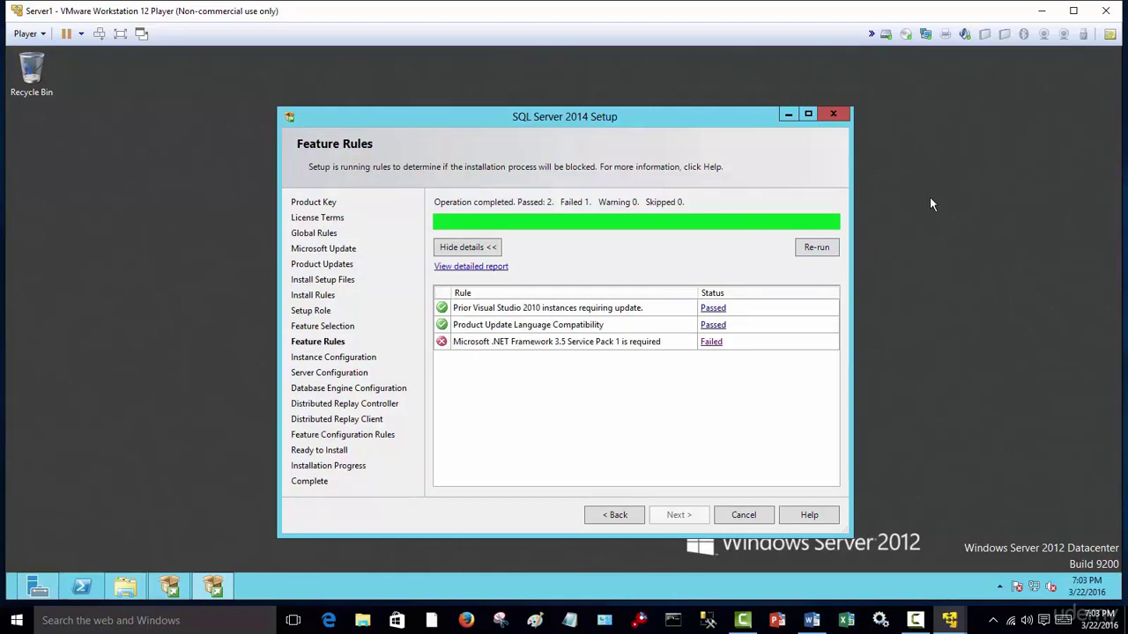
- Switch to Server Manager and start a role-based or feature-based installation on Server1.SQL.COM, adding no server roles
{"action": "left_click", "coordinate": [35, 586]}
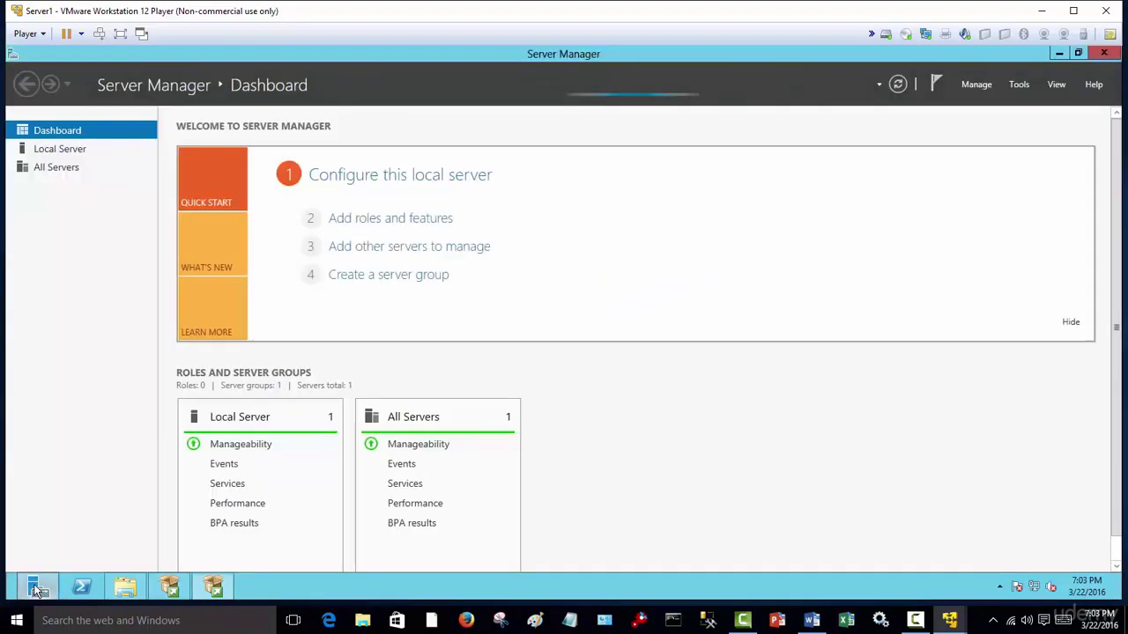
{"action": "left_click", "coordinate": [403, 223]}
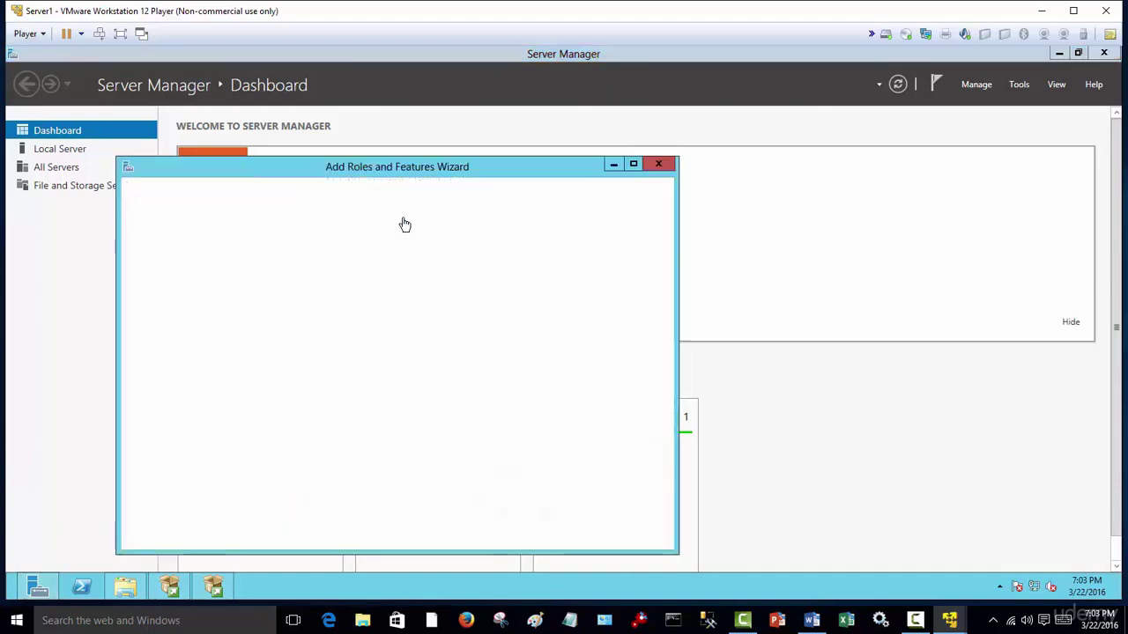
{"action": "left_click", "coordinate": [499, 534]}
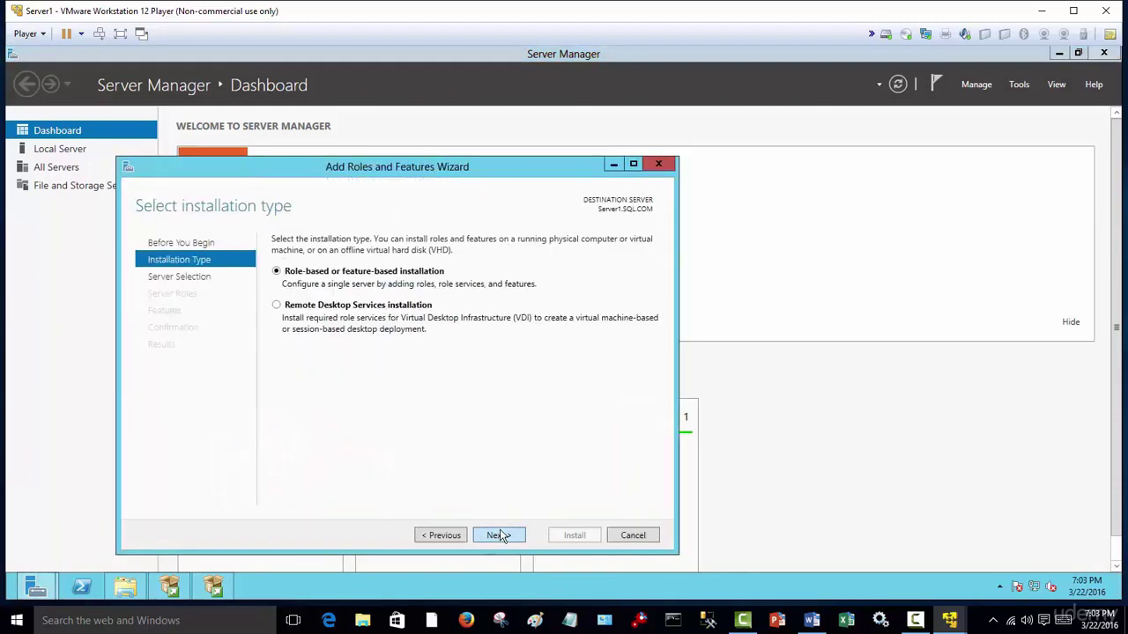
{"action": "left_click", "coordinate": [499, 535]}
{"action": "left_click", "coordinate": [500, 537]}
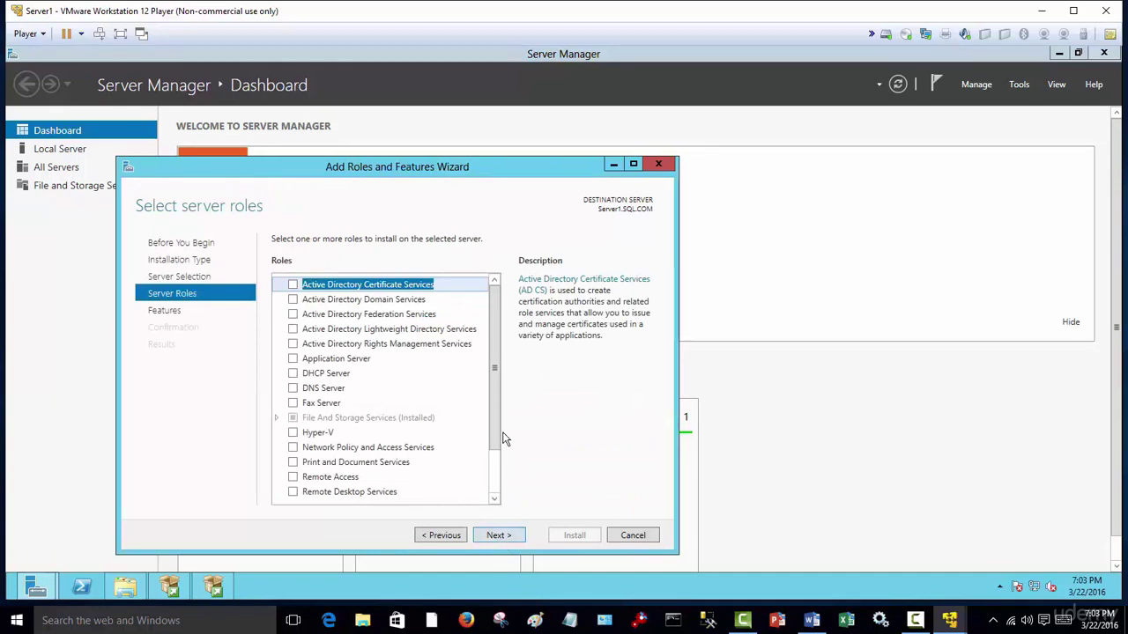
{"action": "left_click", "coordinate": [492, 536]}
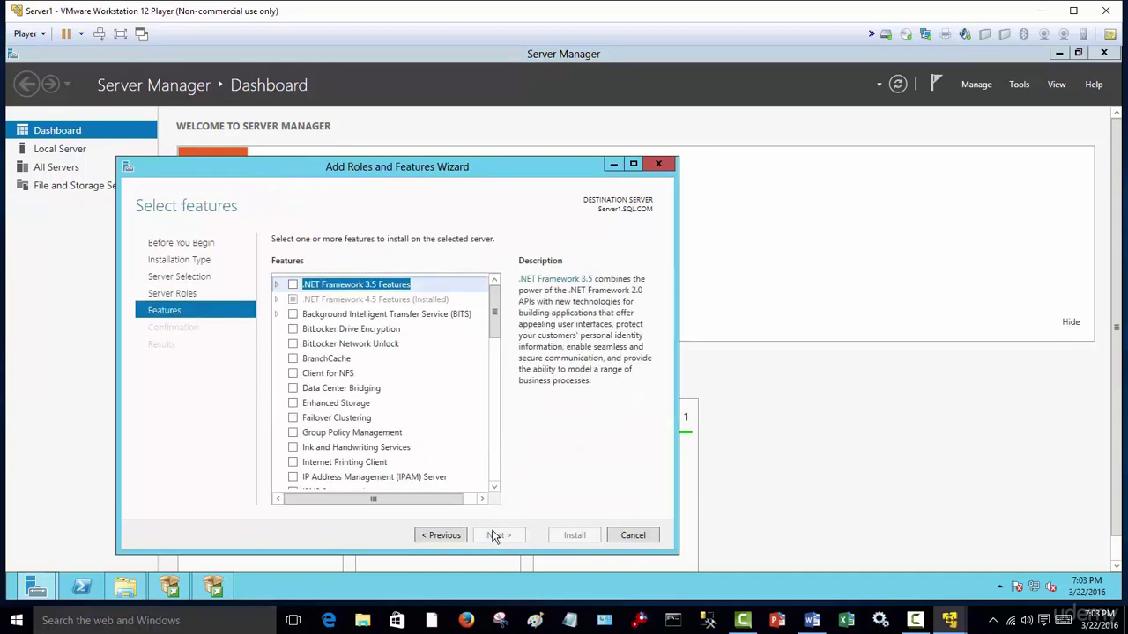
- Try to install the .NET Framework 3.5 Features, allowing the destination server to restart automatically if required
{"action": "left_click", "coordinate": [293, 285]}
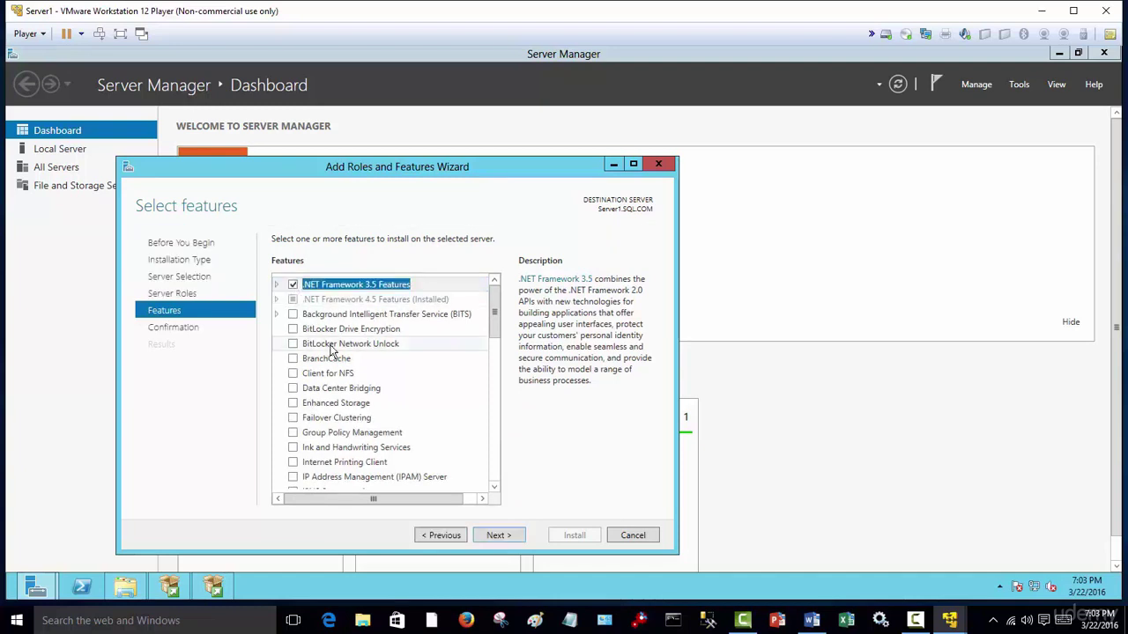
{"action": "left_click", "coordinate": [497, 535]}
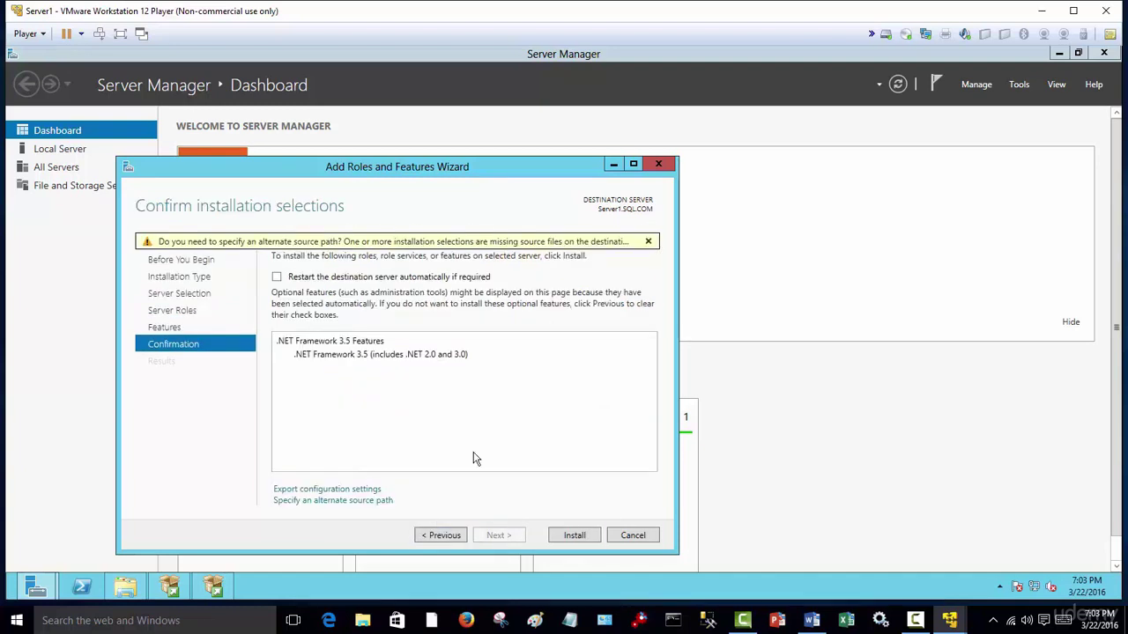
{"action": "left_click", "coordinate": [277, 277]}
{"action": "left_click", "coordinate": [615, 365]}
{"action": "left_click", "coordinate": [577, 535]}
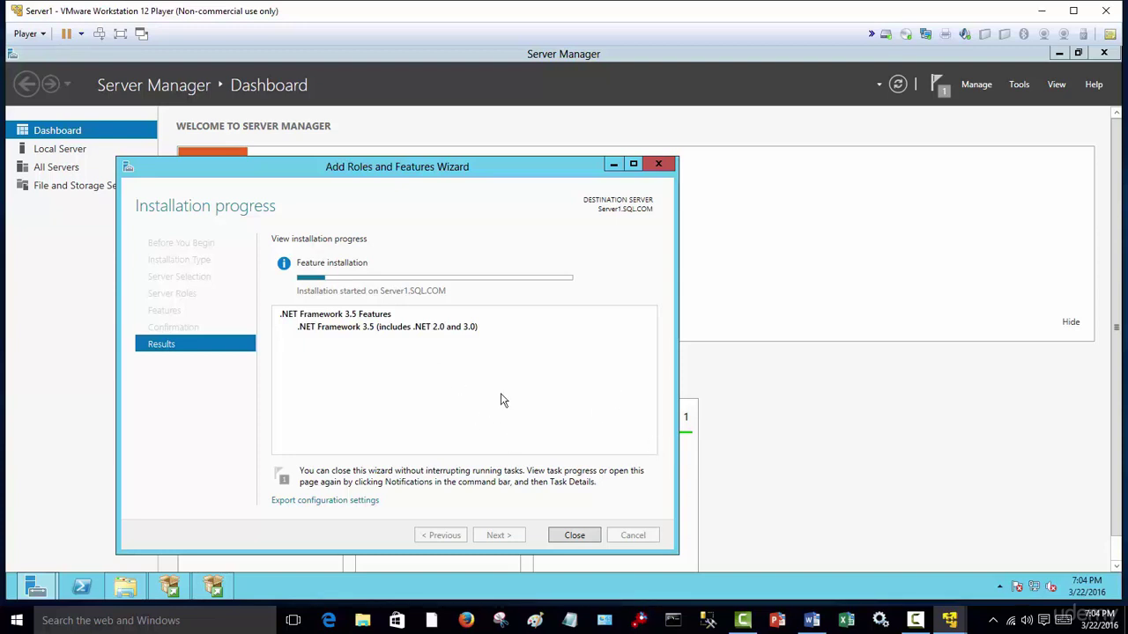
{"action": "left_click", "coordinate": [914, 620]}
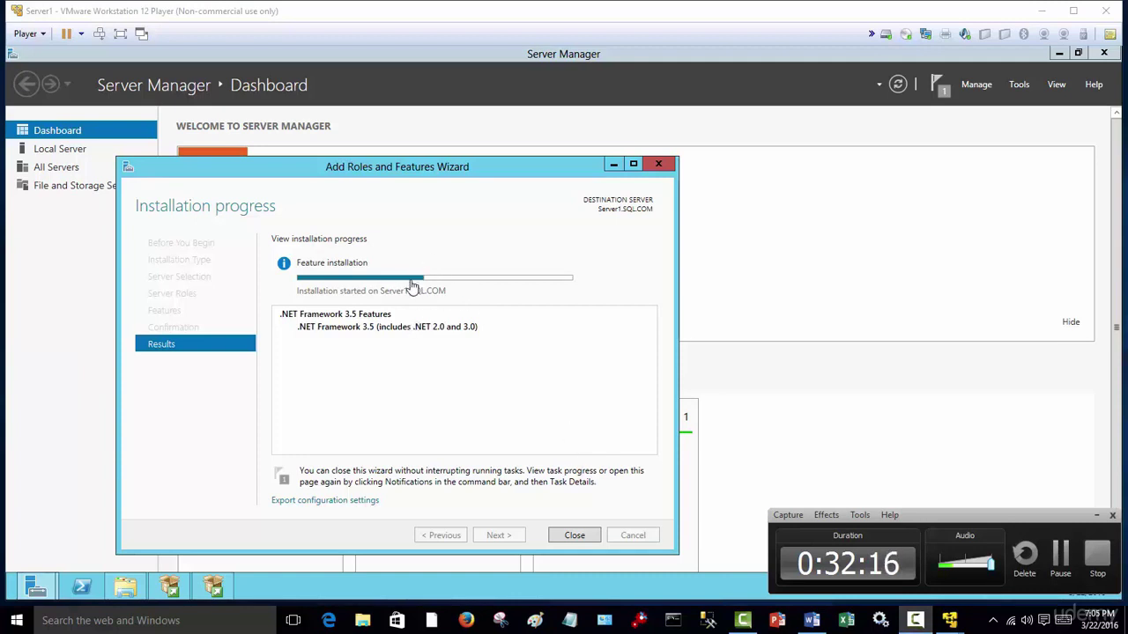
{"action": "left_click", "coordinate": [1098, 516]}
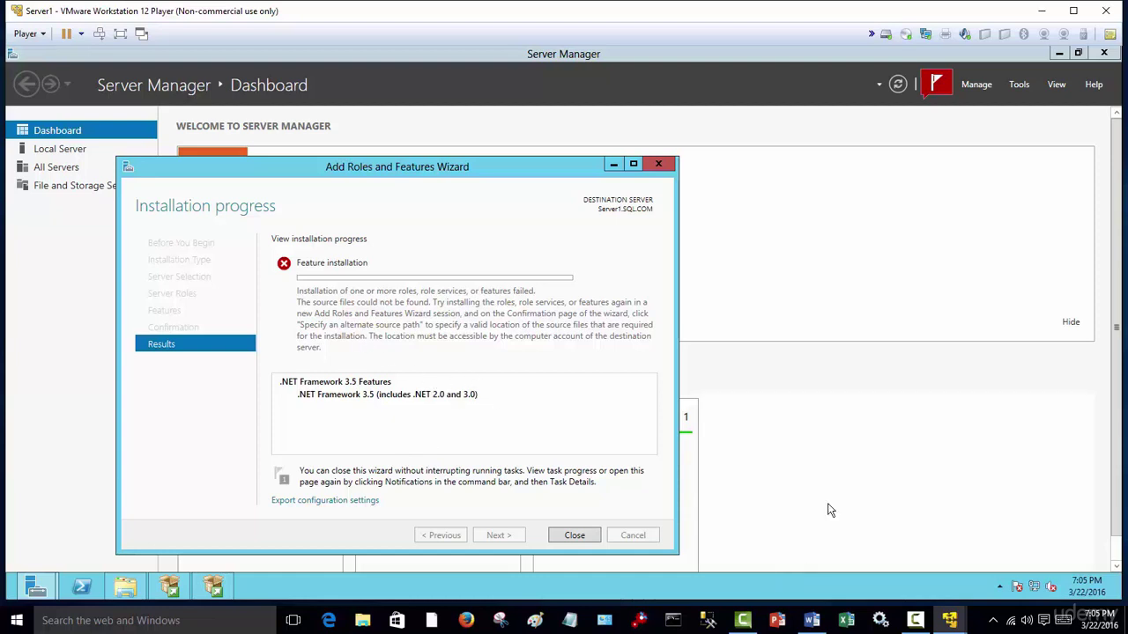
{"action": "left_click", "coordinate": [949, 621]}
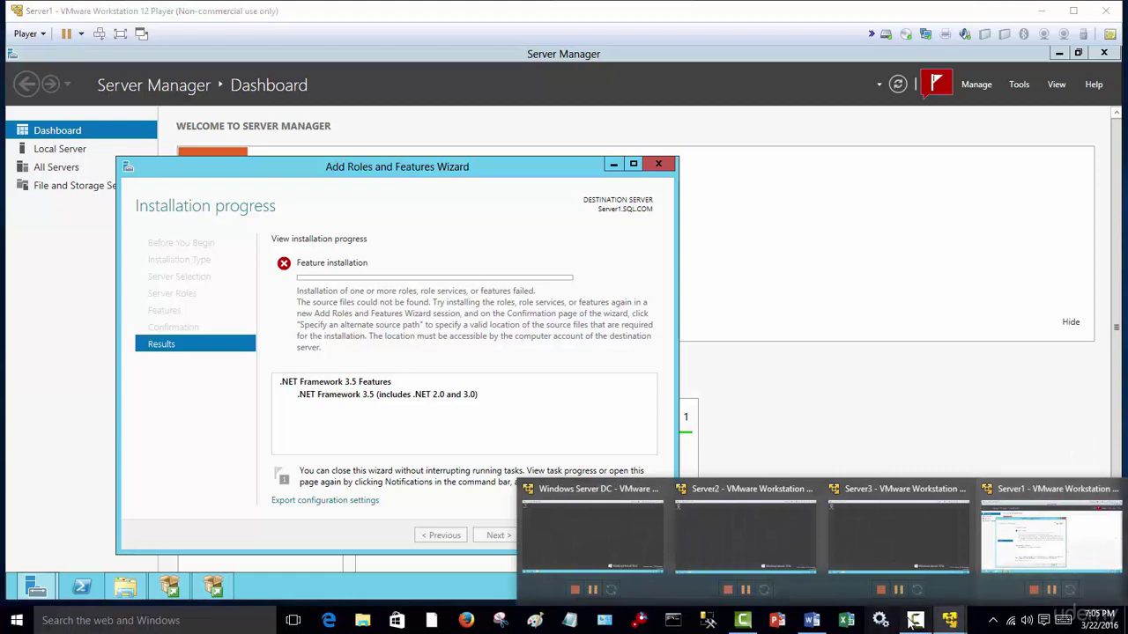
{"action": "left_click", "coordinate": [915, 621]}
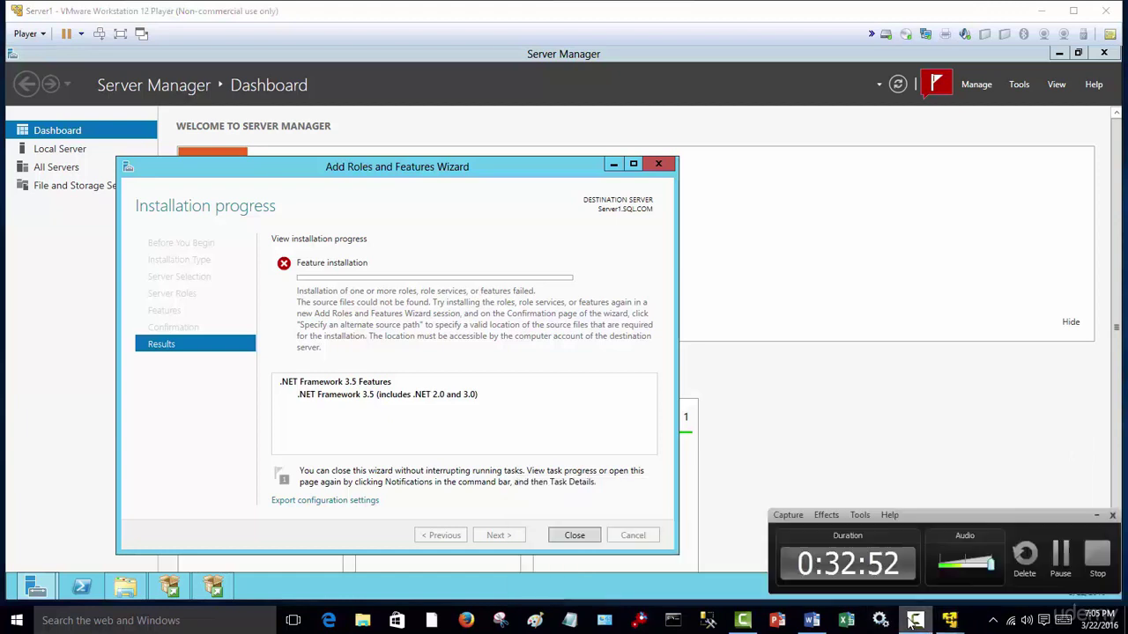
{"action": "left_click", "coordinate": [1060, 557]}
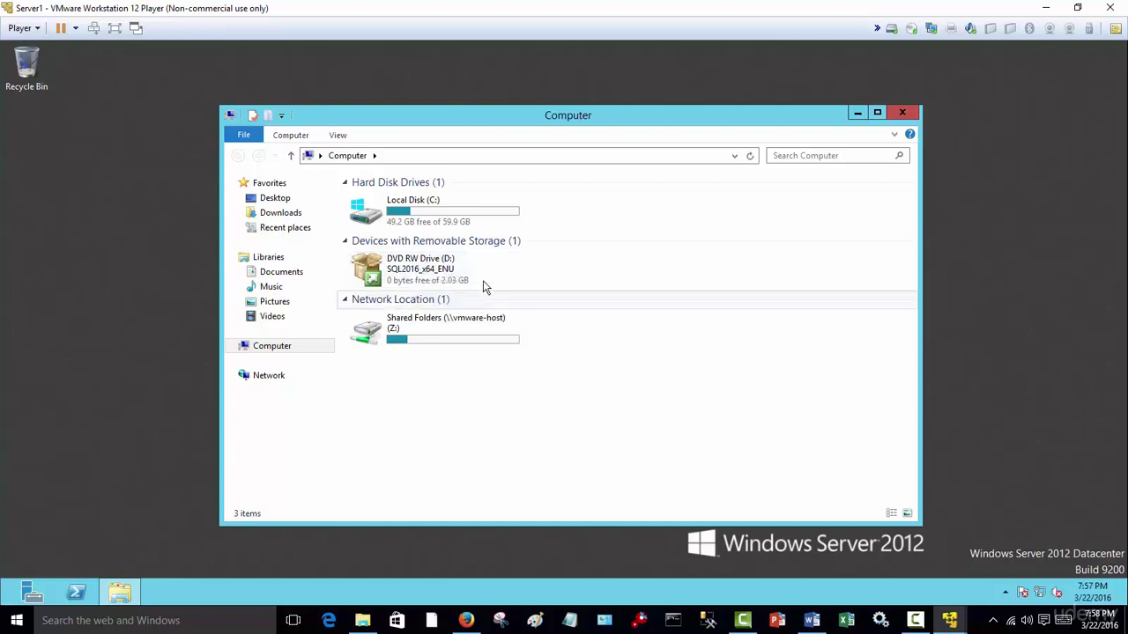
- Launch SQL Server 2016 setup from the SQL2016_x64_ENU DVD drive (D:) and allow it to make changes to the computer
{"action": "left_click", "coordinate": [421, 271]}
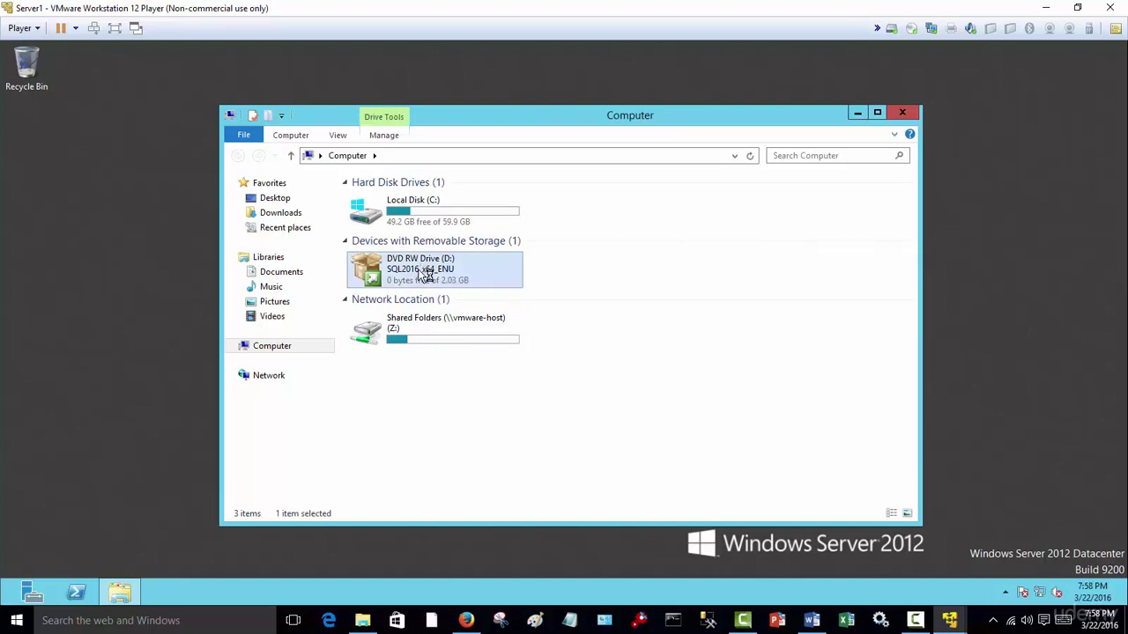
{"action": "double_click", "coordinate": [425, 275]}
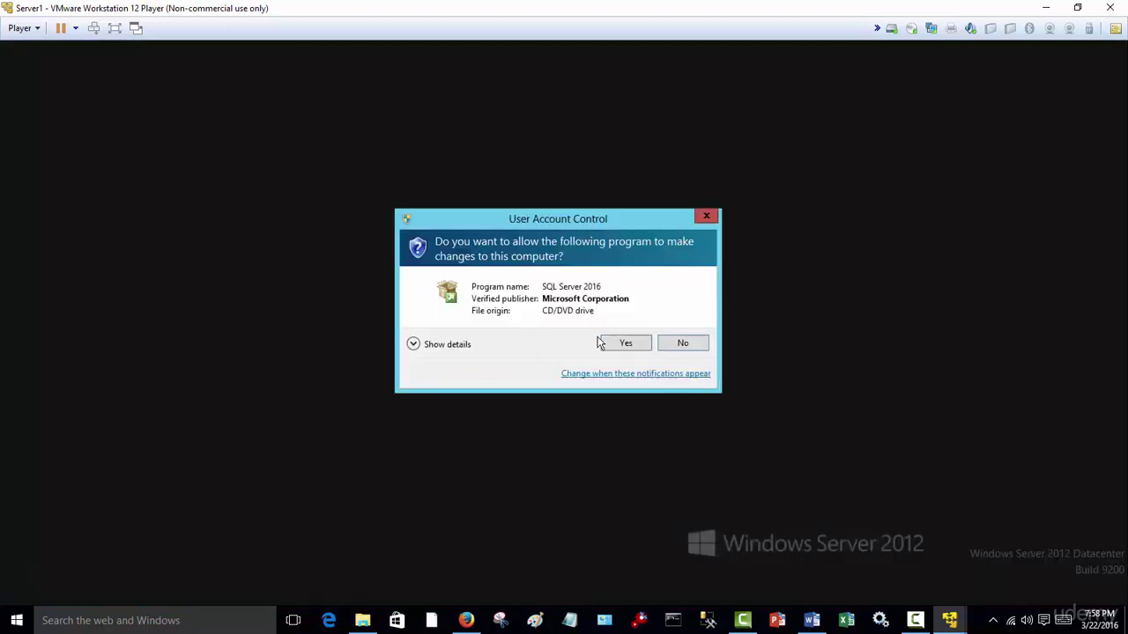
{"action": "left_click", "coordinate": [624, 343]}
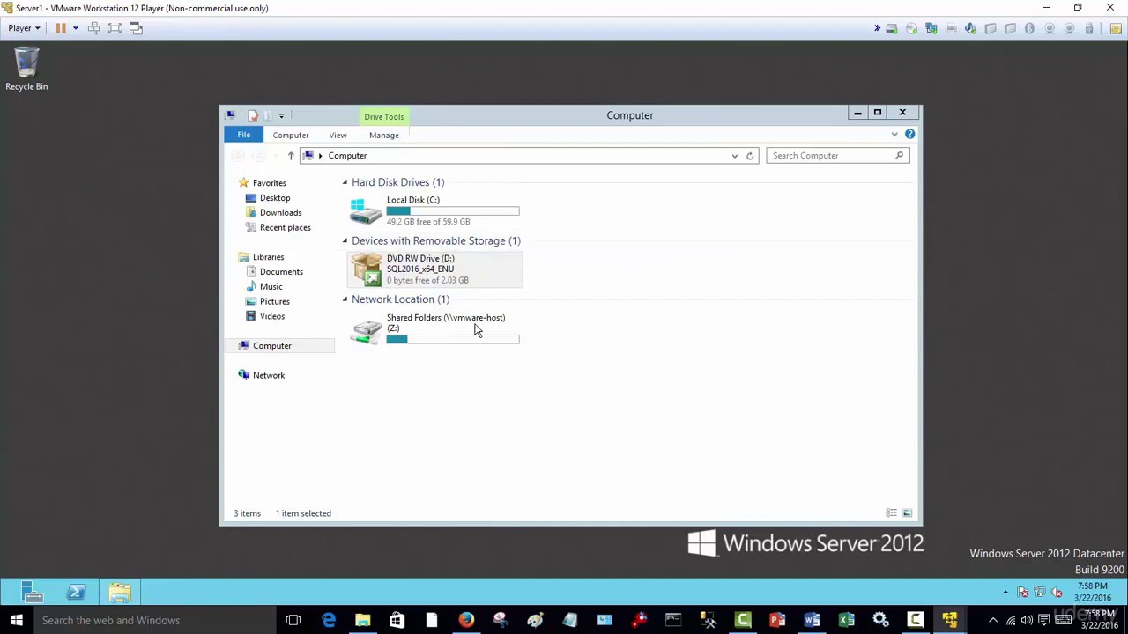
- Check the SQL Server installation progress on the Server2 virtual machine, moving its setup window clear of the Installation Center, and return to Server1
{"action": "left_click", "coordinate": [950, 621]}
{"action": "mouse_move", "coordinate": [754, 544]}
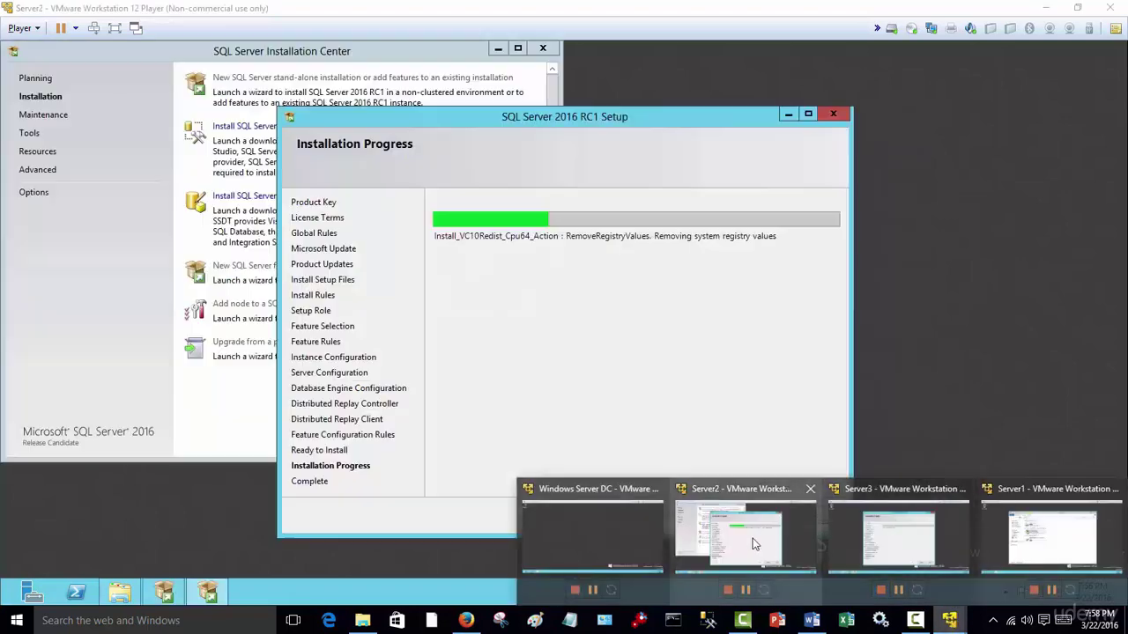
{"action": "mouse_move", "coordinate": [891, 535]}
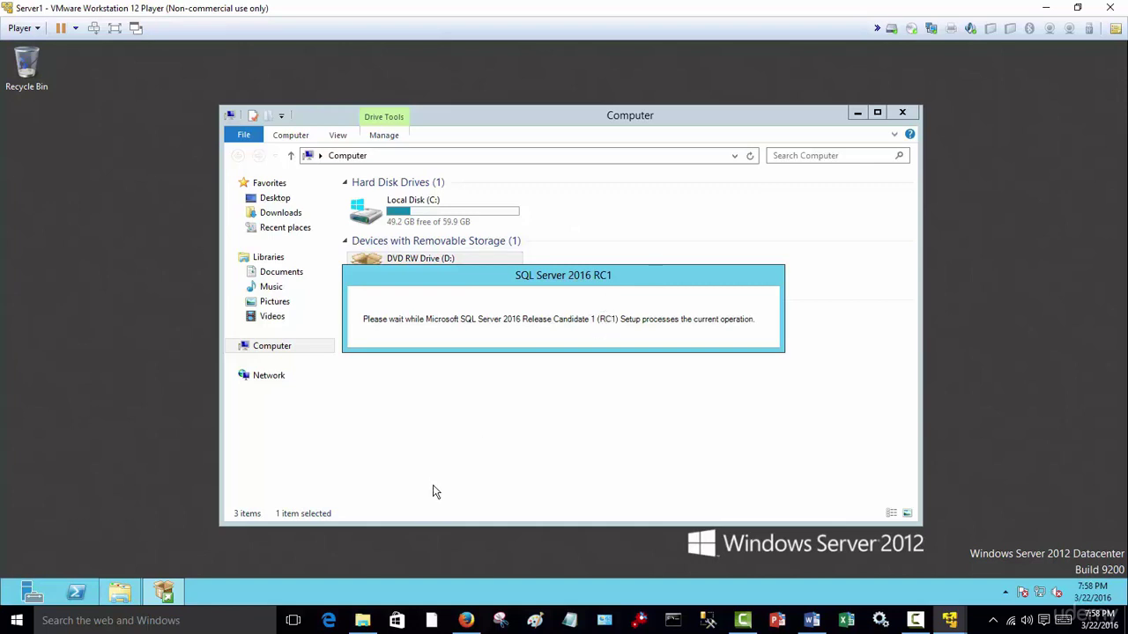
{"action": "left_click", "coordinate": [163, 600]}
{"action": "left_click", "coordinate": [163, 600]}
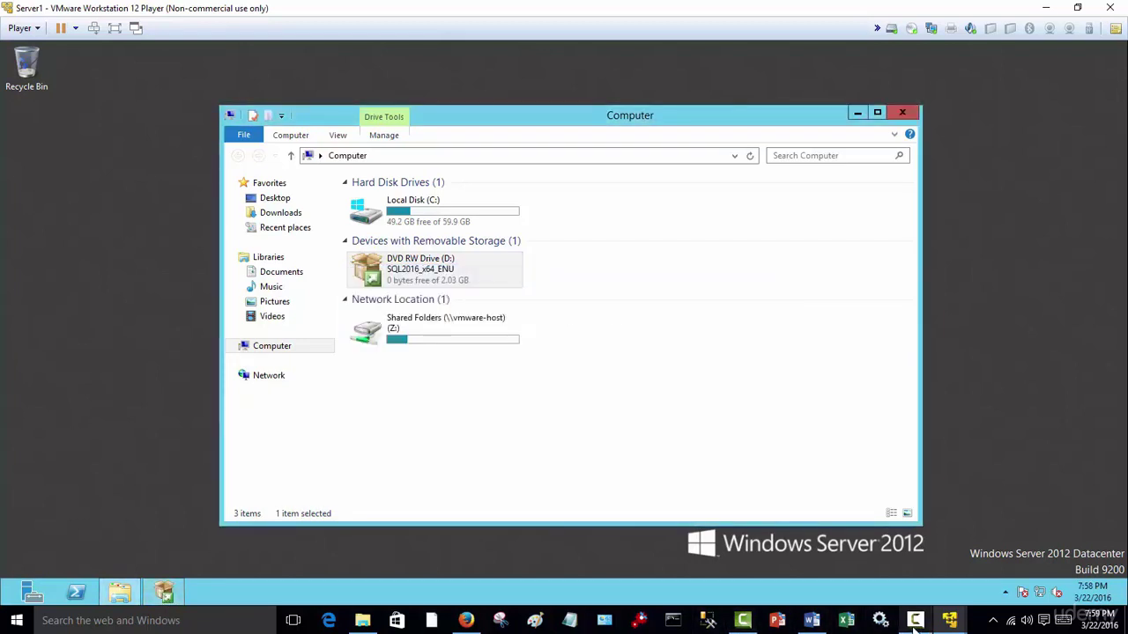
{"action": "mouse_move", "coordinate": [949, 620]}
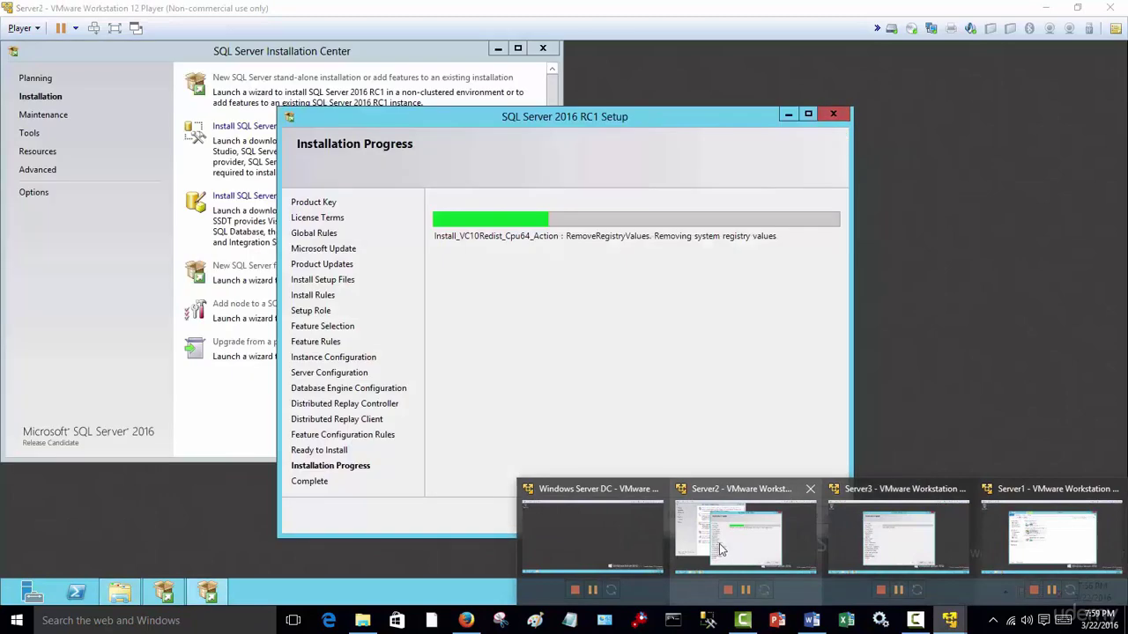
{"action": "left_click", "coordinate": [719, 543]}
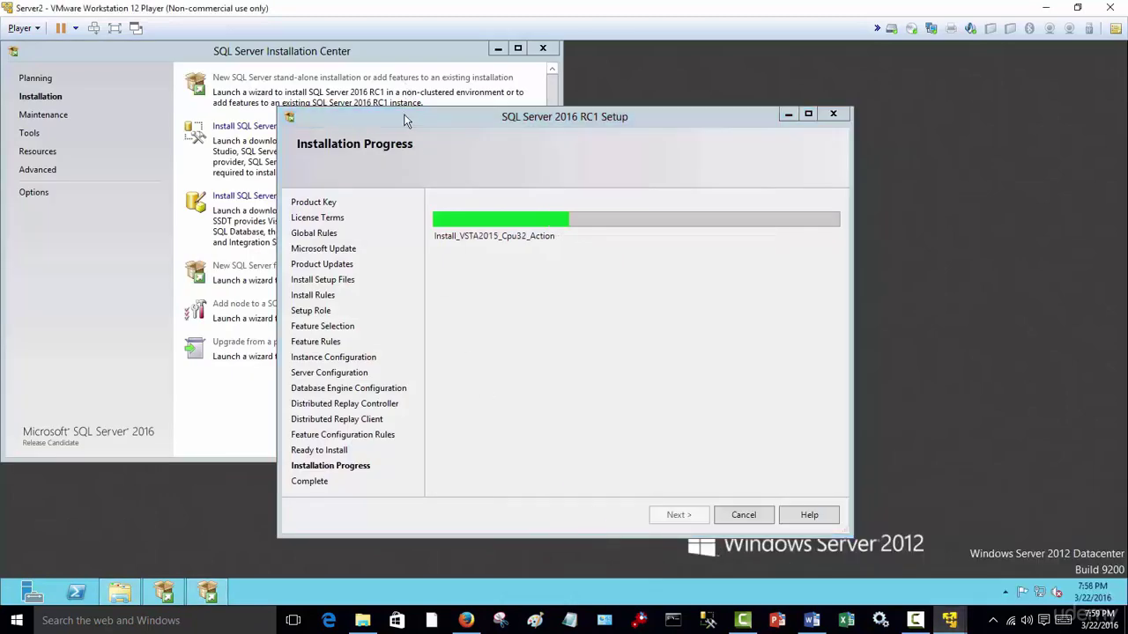
{"action": "left_click_drag", "start_coordinate": [405, 120], "coordinate": [527, 121]}
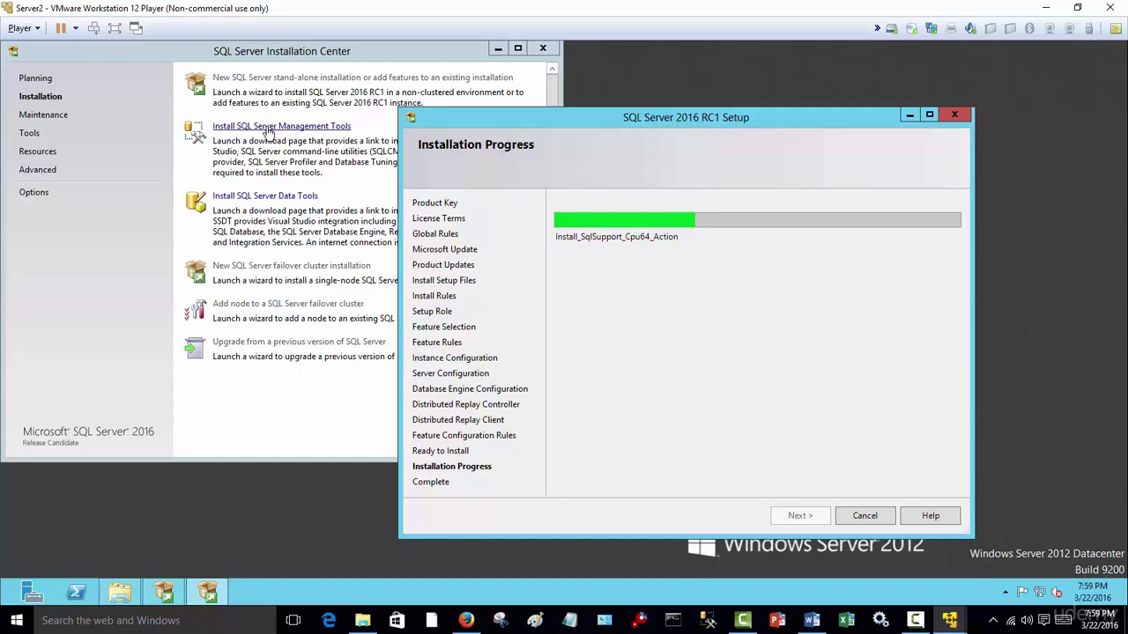
{"action": "left_click_drag", "start_coordinate": [609, 123], "coordinate": [704, 144]}
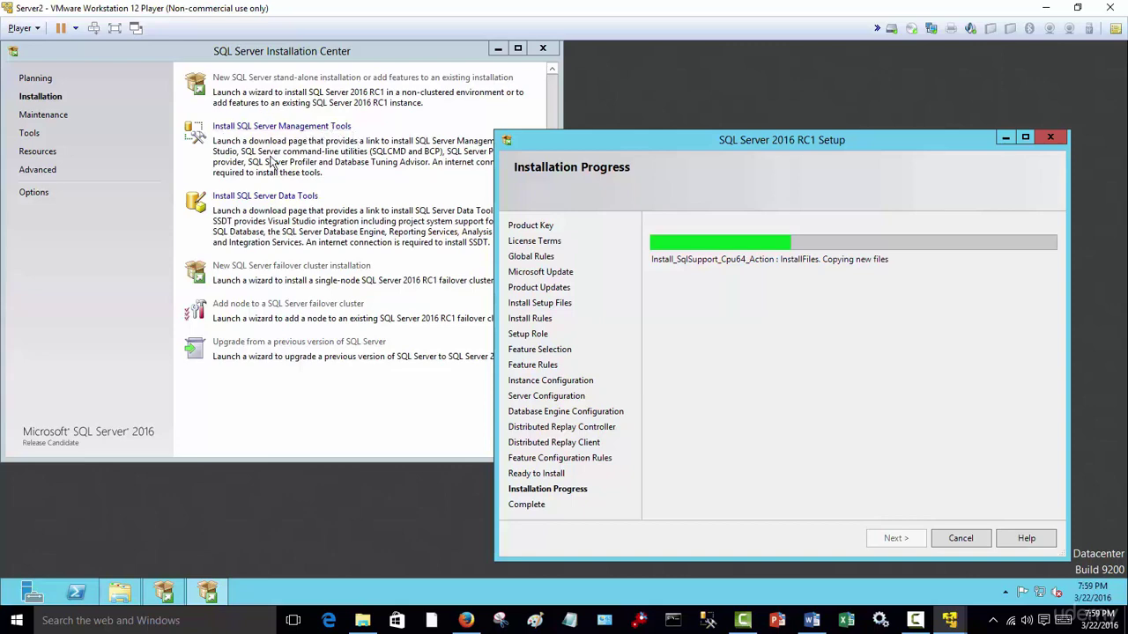
{"action": "left_click", "coordinate": [1046, 8]}
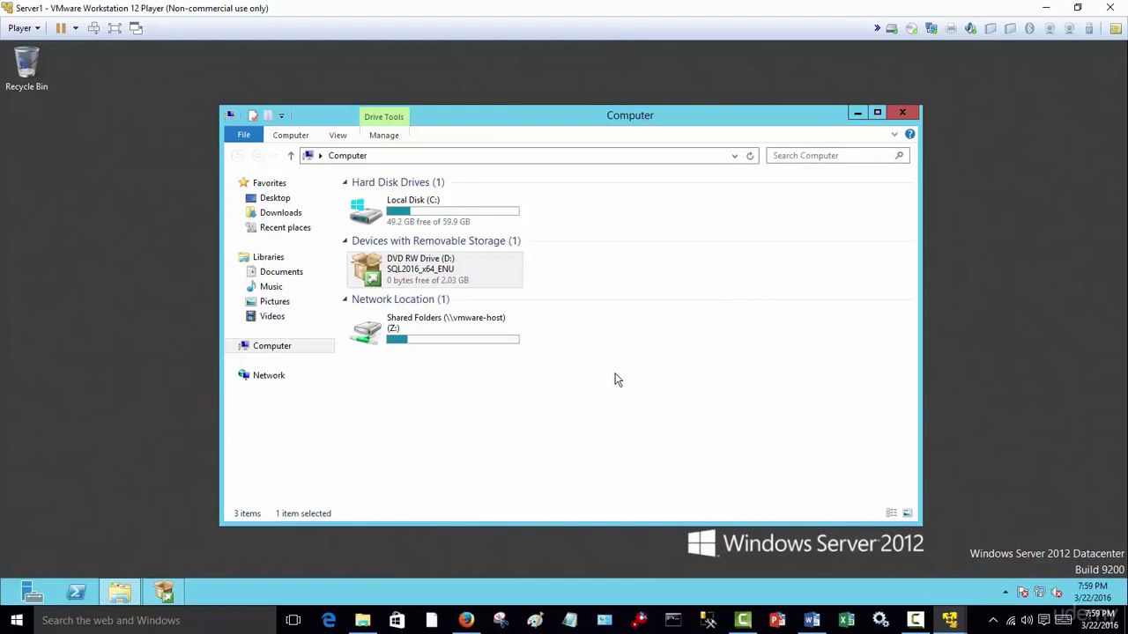
- Minimize the Computer window and start a new SQL Server stand-alone installation from the SQL Server Installation Center
{"action": "left_click", "coordinate": [164, 596]}
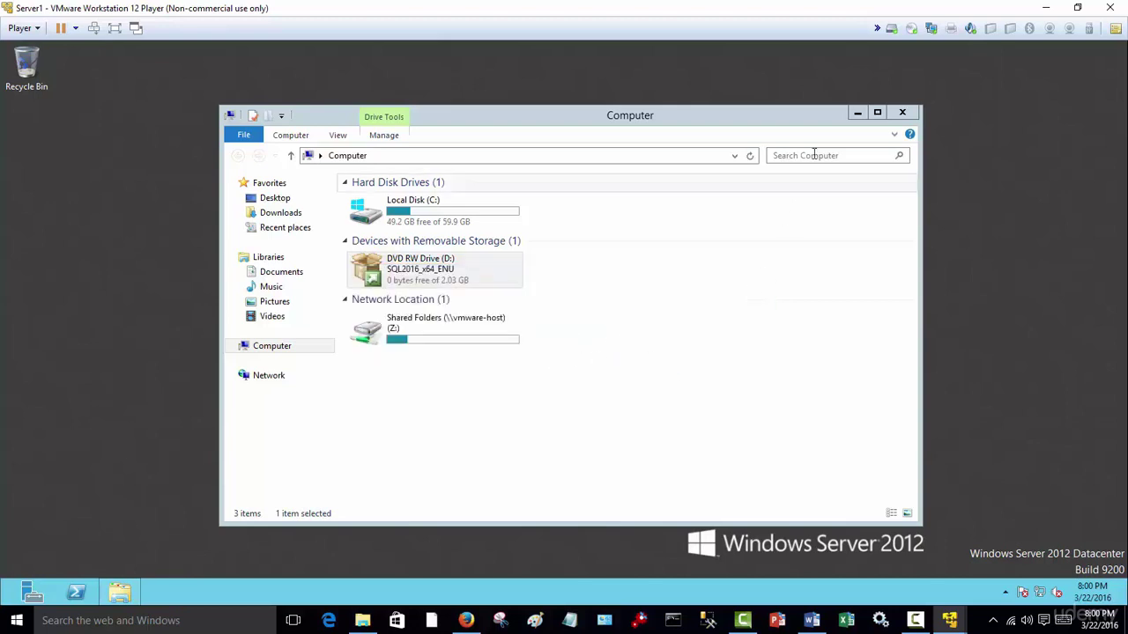
{"action": "left_click", "coordinate": [857, 114]}
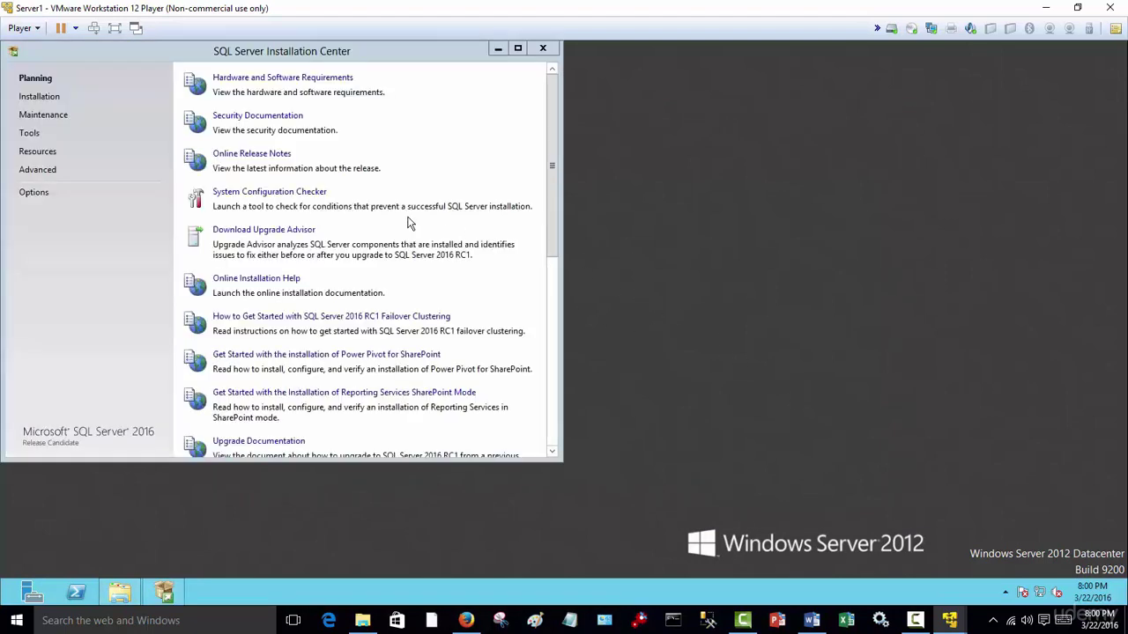
{"action": "left_click", "coordinate": [44, 97]}
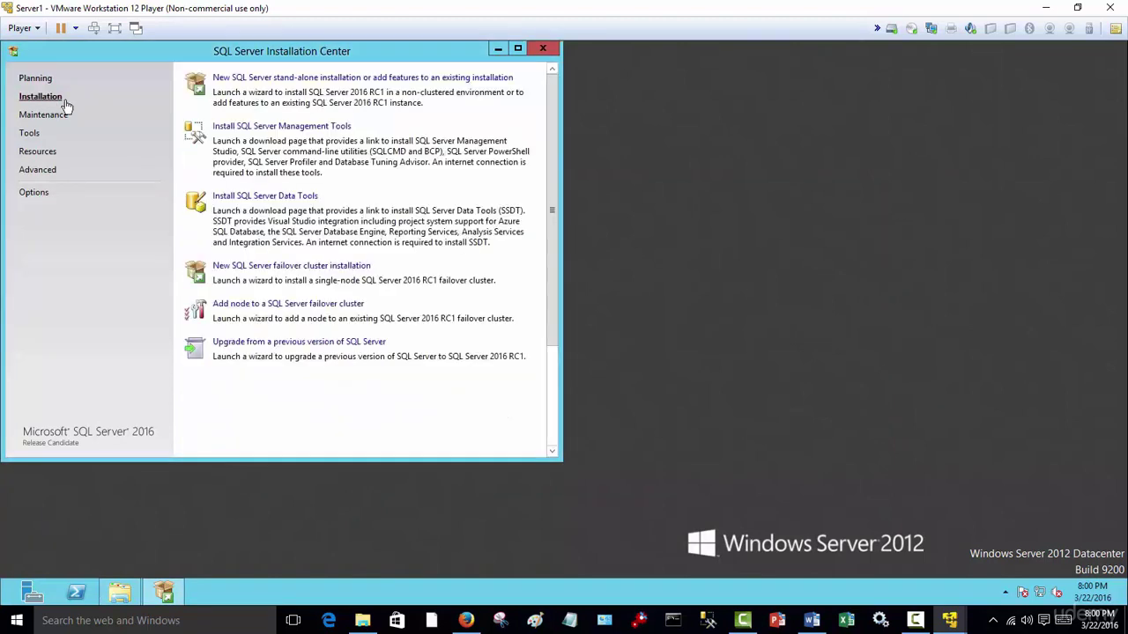
{"action": "left_click", "coordinate": [264, 79]}
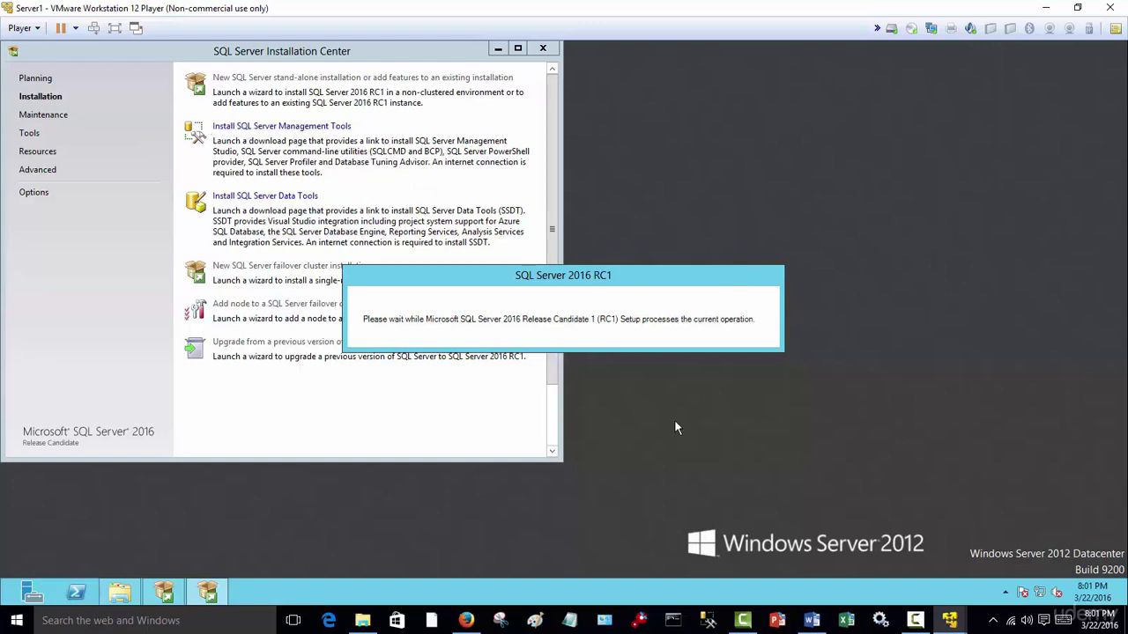
- Minimize the Installation Center, check the SQL Server installation progress on Server3 and Server2, and return to Server1
{"action": "left_click", "coordinate": [498, 49]}
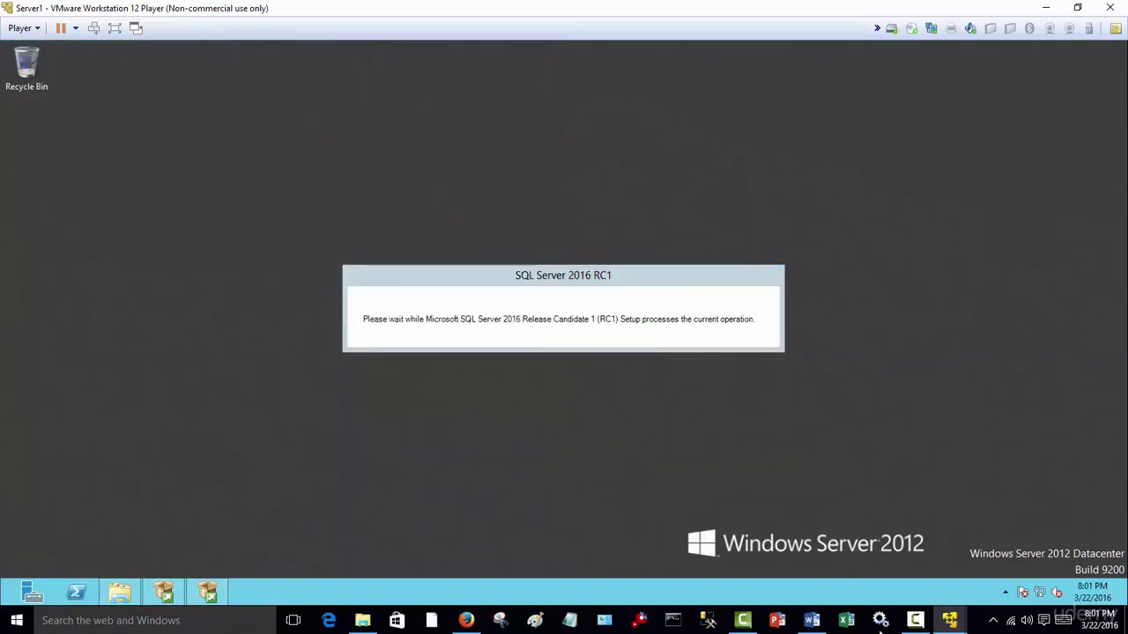
{"action": "left_click", "coordinate": [949, 620]}
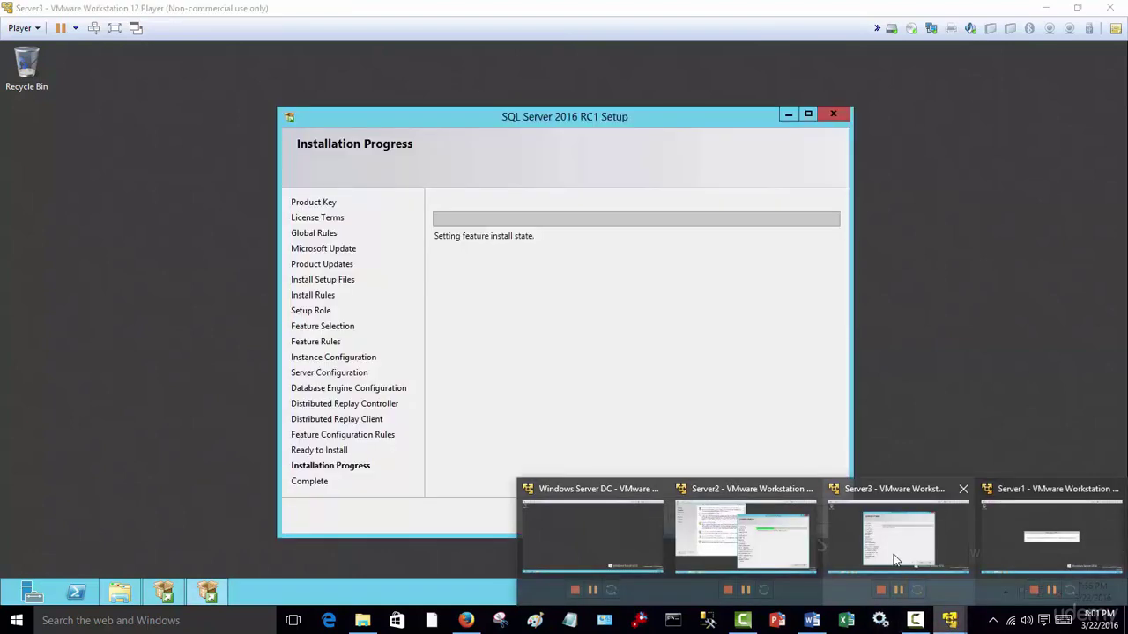
{"action": "left_click", "coordinate": [892, 563]}
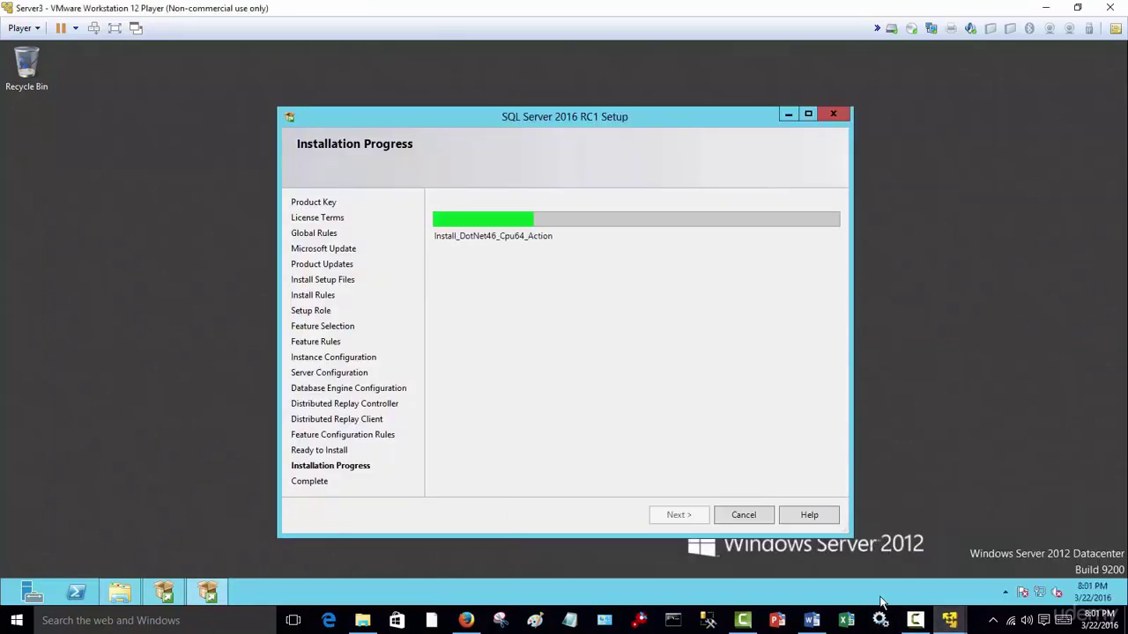
{"action": "mouse_move", "coordinate": [952, 627]}
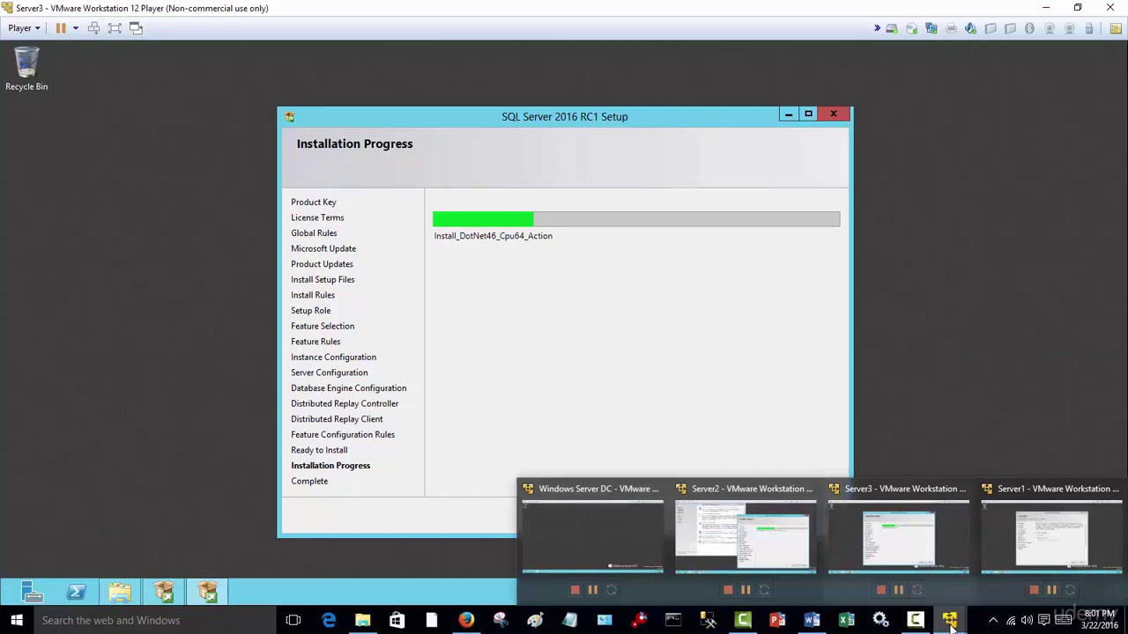
{"action": "left_click", "coordinate": [722, 540]}
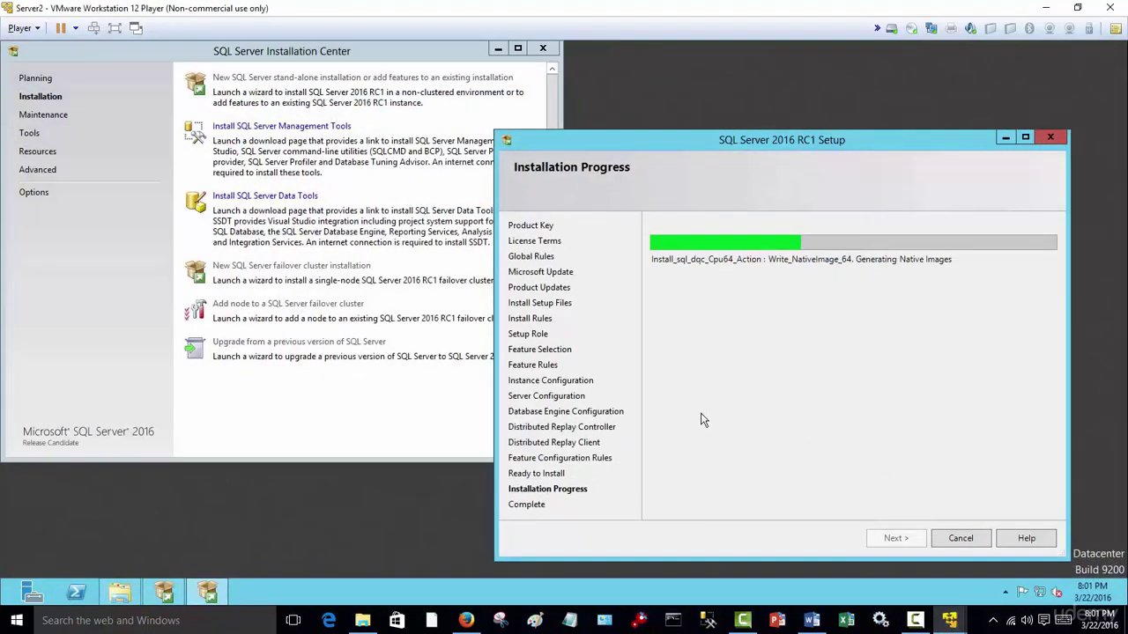
{"action": "left_click", "coordinate": [1045, 7]}
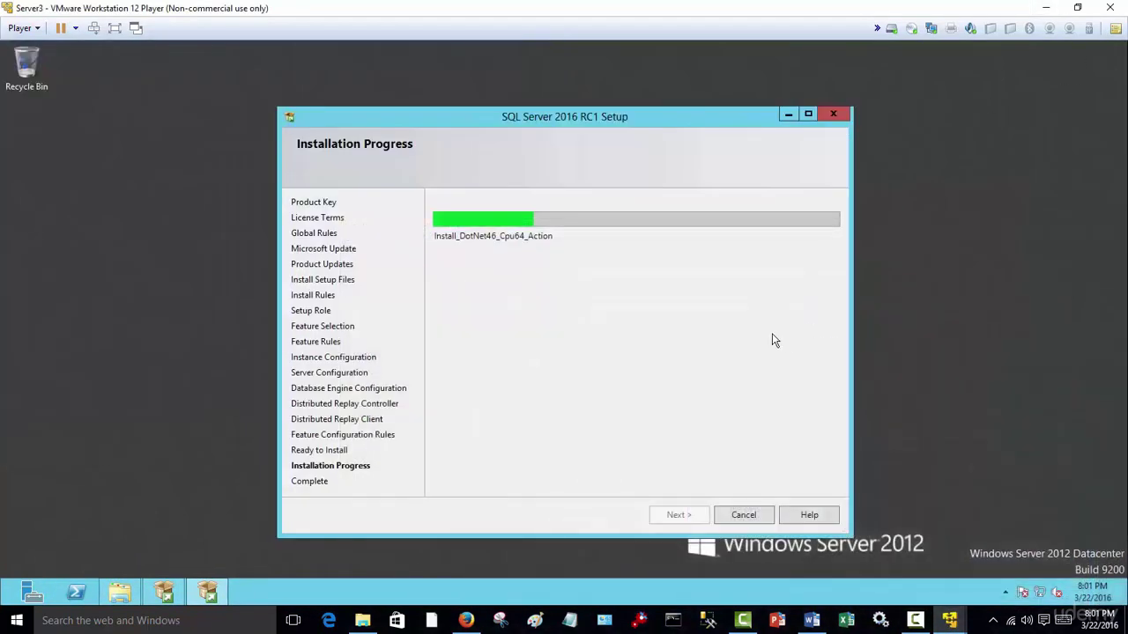
{"action": "left_click", "coordinate": [1046, 7]}
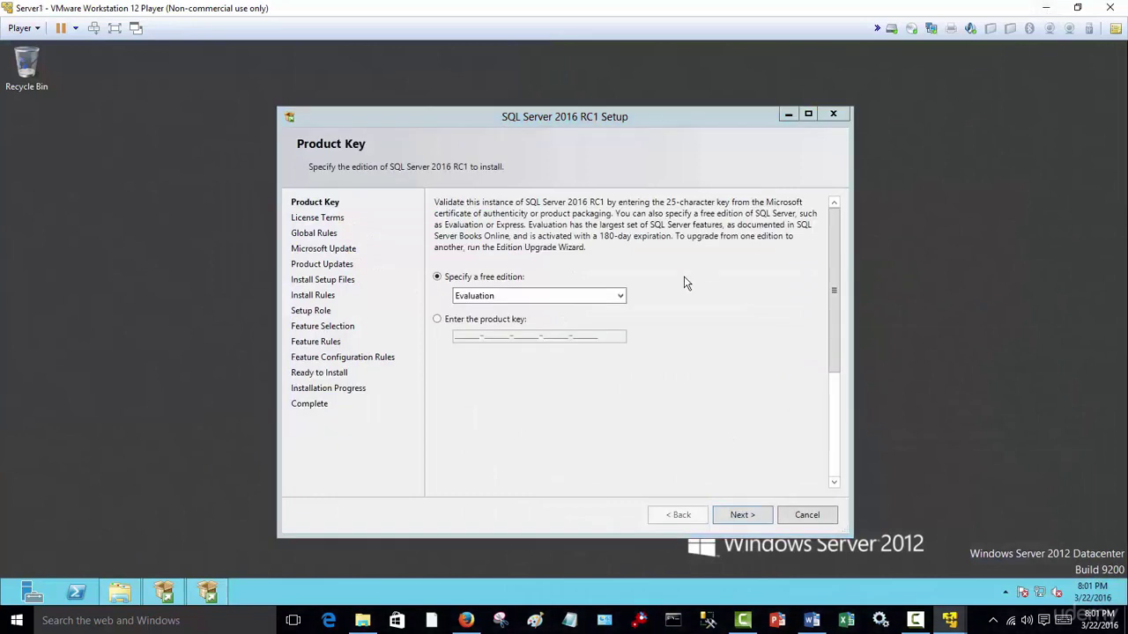
- Continue setup with the free Evaluation edition and accept the license terms
{"action": "left_click", "coordinate": [743, 515]}
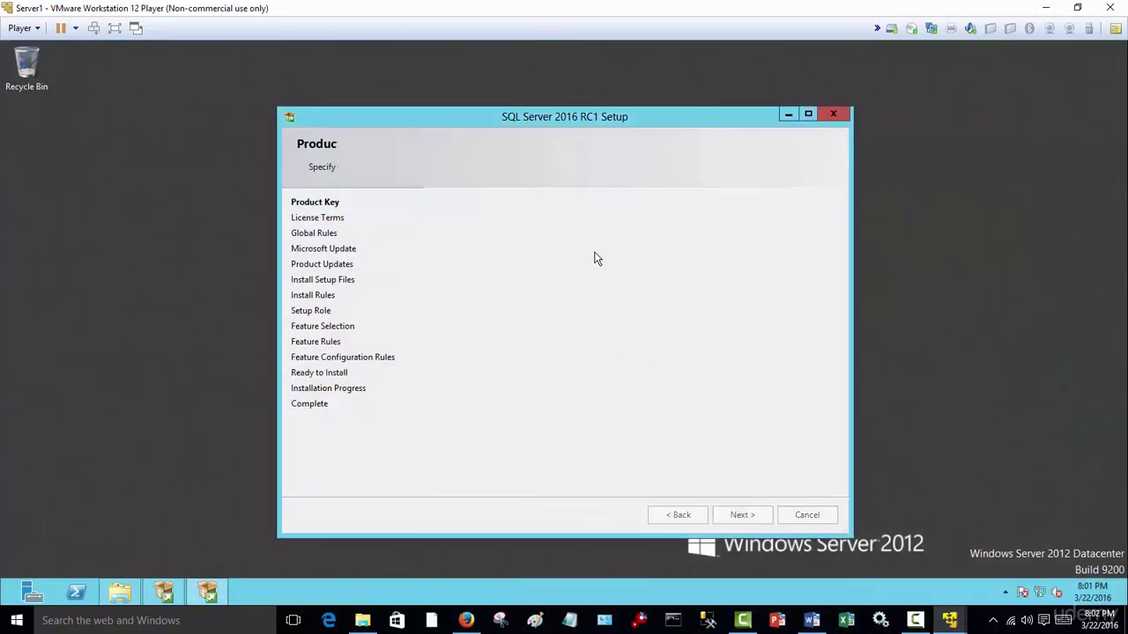
{"action": "left_click", "coordinate": [476, 432]}
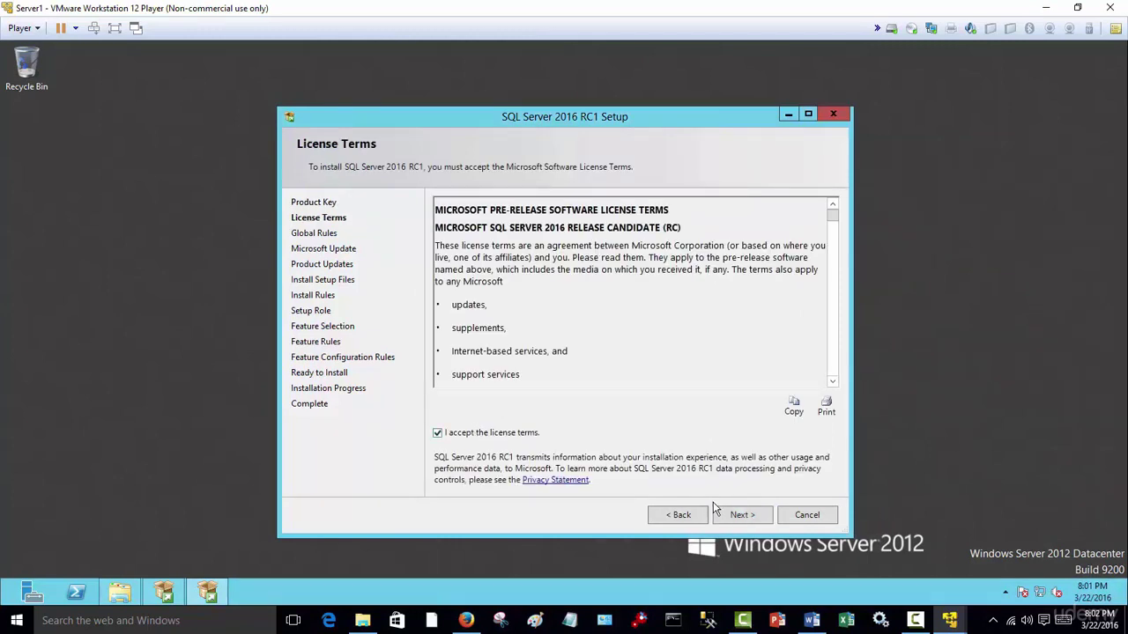
{"action": "left_click", "coordinate": [742, 516]}
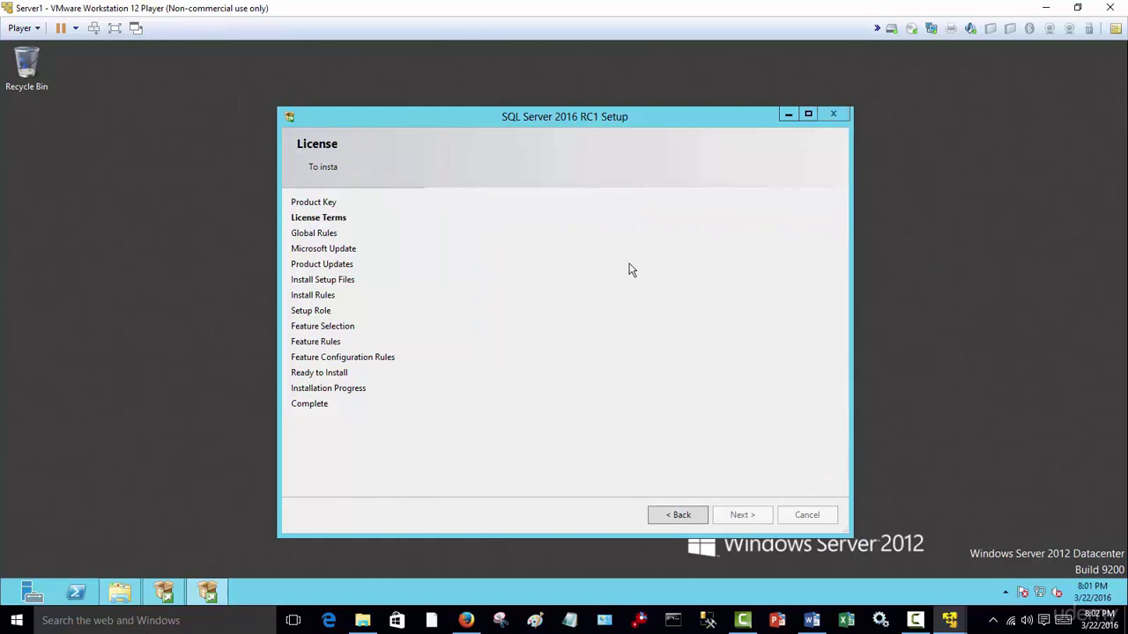
- Continue setup without using Microsoft Update or product updates, and proceed past the Install Rules after showing their details
{"action": "left_click", "coordinate": [487, 250]}
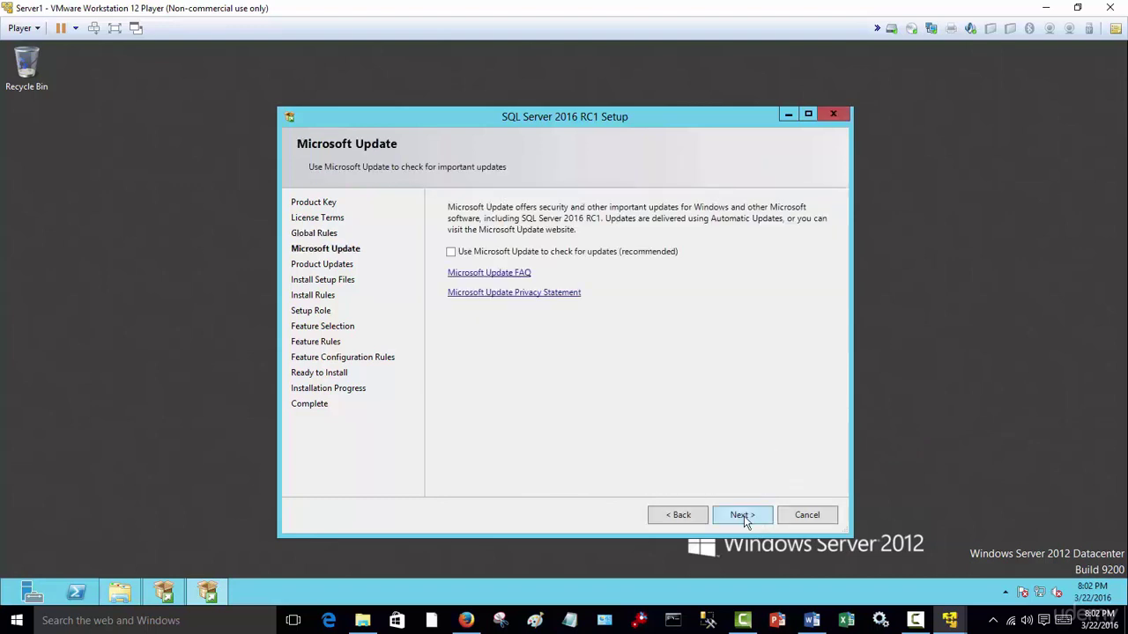
{"action": "left_click", "coordinate": [743, 515]}
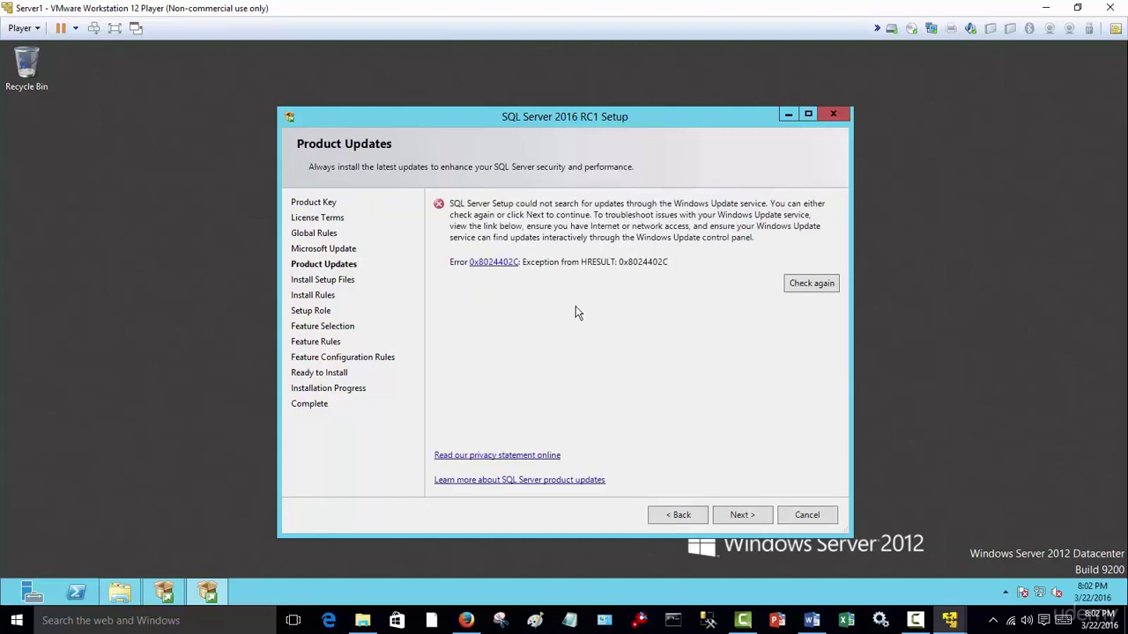
{"action": "left_click", "coordinate": [738, 516]}
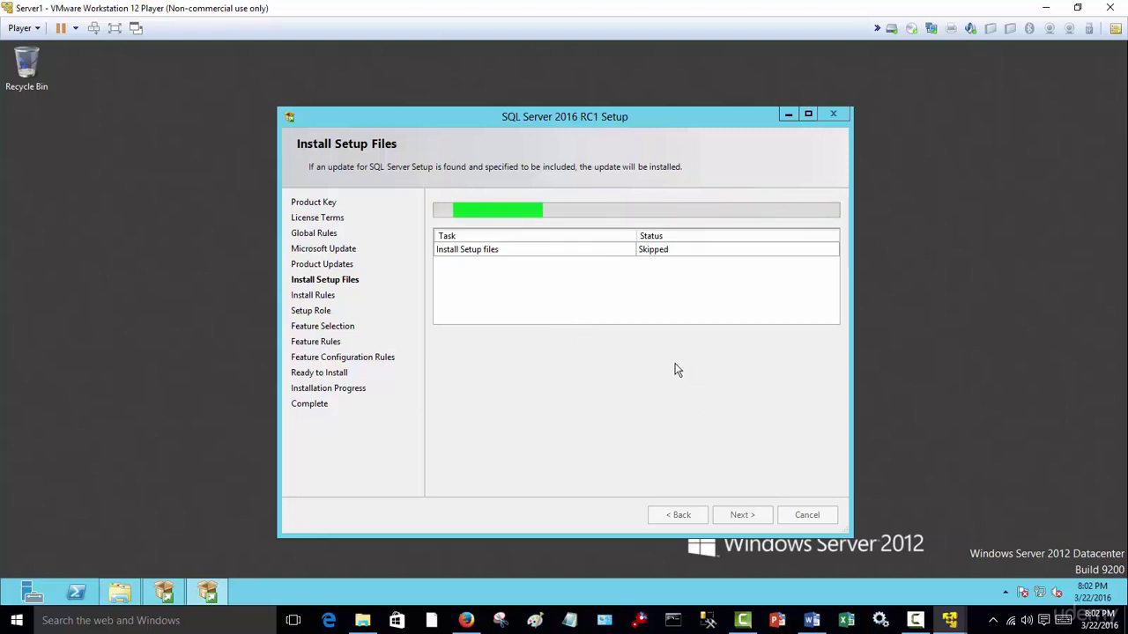
{"action": "mouse_move", "coordinate": [950, 622]}
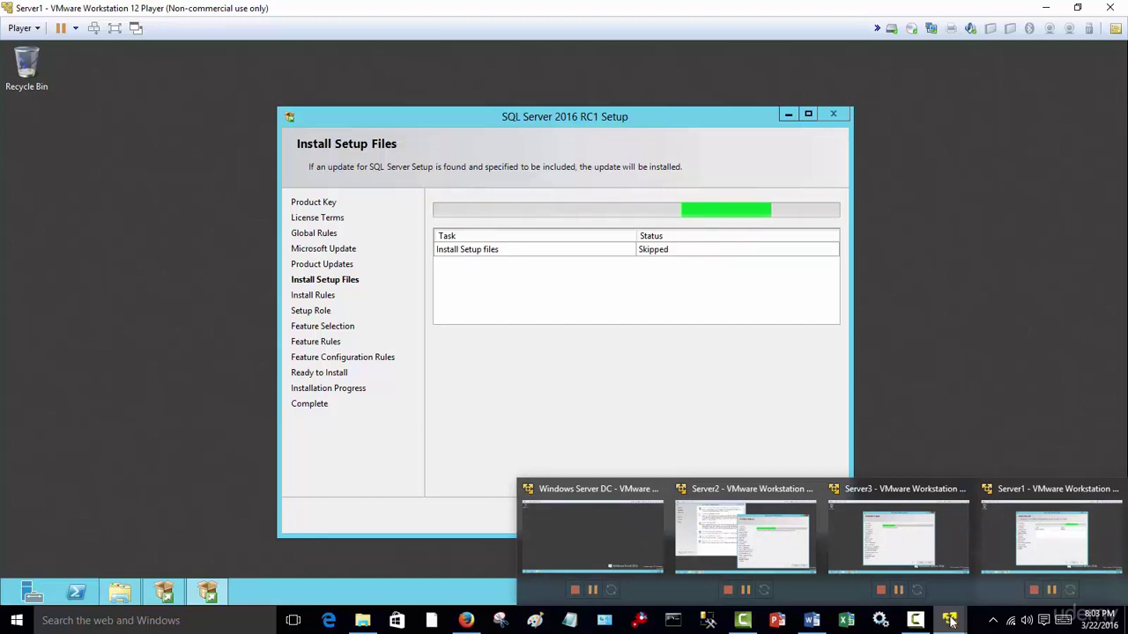
{"action": "left_click", "coordinate": [476, 248]}
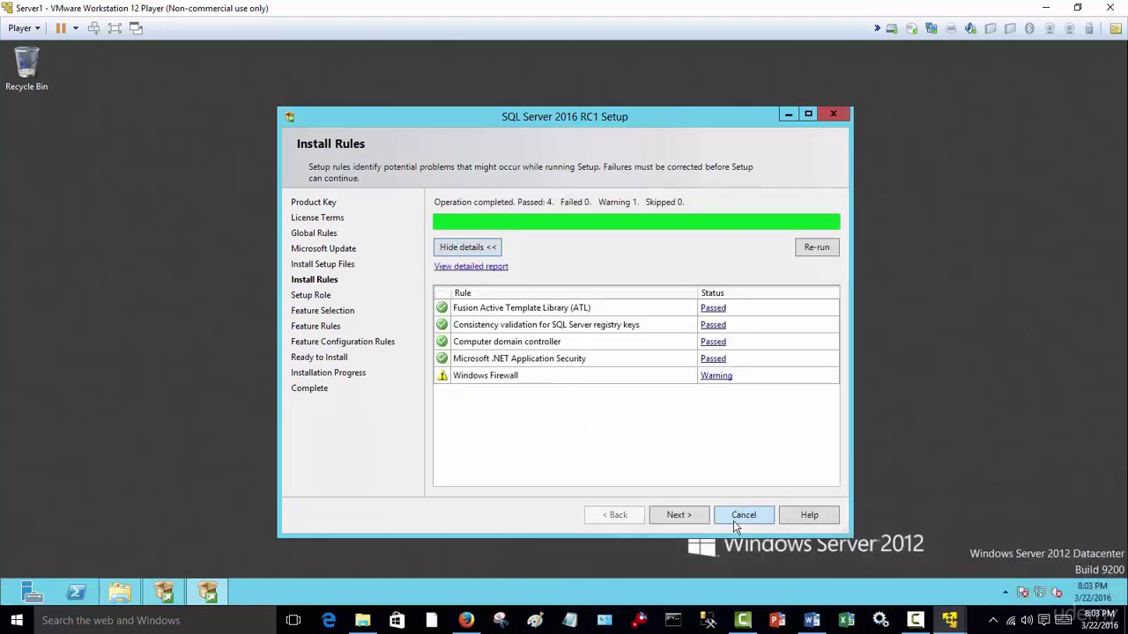
{"action": "left_click", "coordinate": [685, 517]}
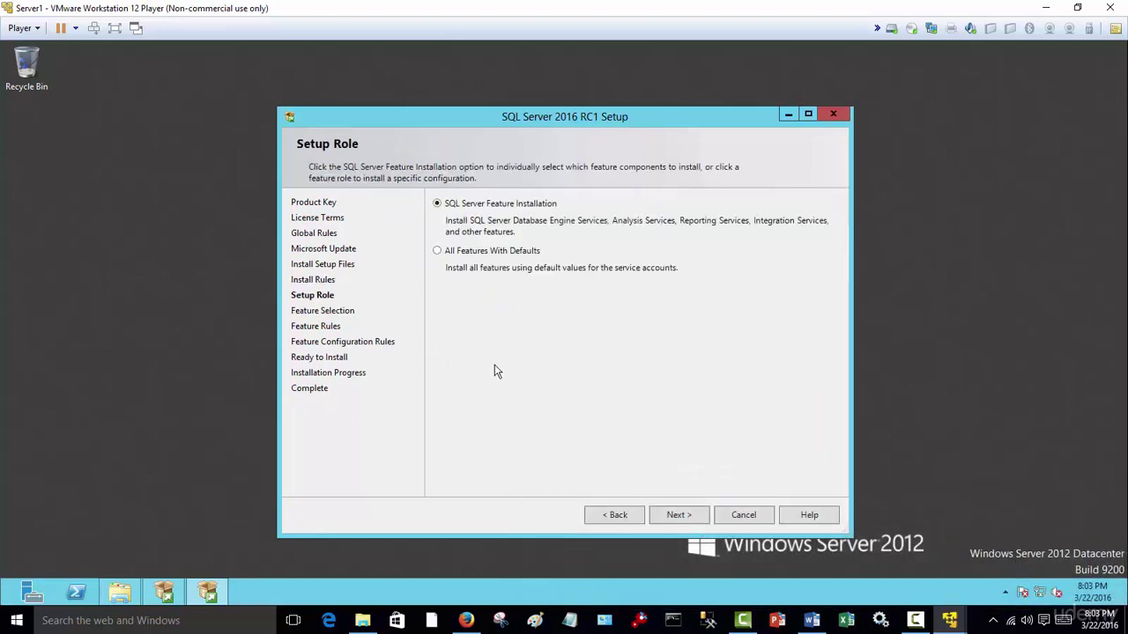
- Choose SQL Server Feature Installation and select all features except PolyBase Query Service, Analysis Services, Reporting Services - SharePoint and the SharePoint add-in
{"action": "left_click", "coordinate": [684, 517]}
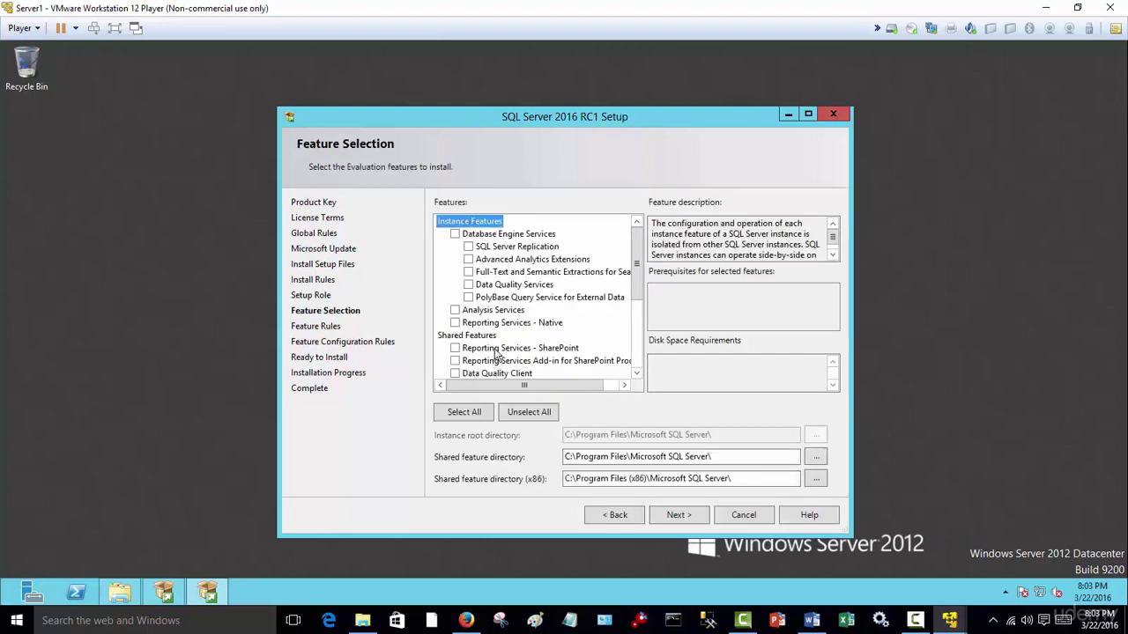
{"action": "left_click", "coordinate": [455, 414]}
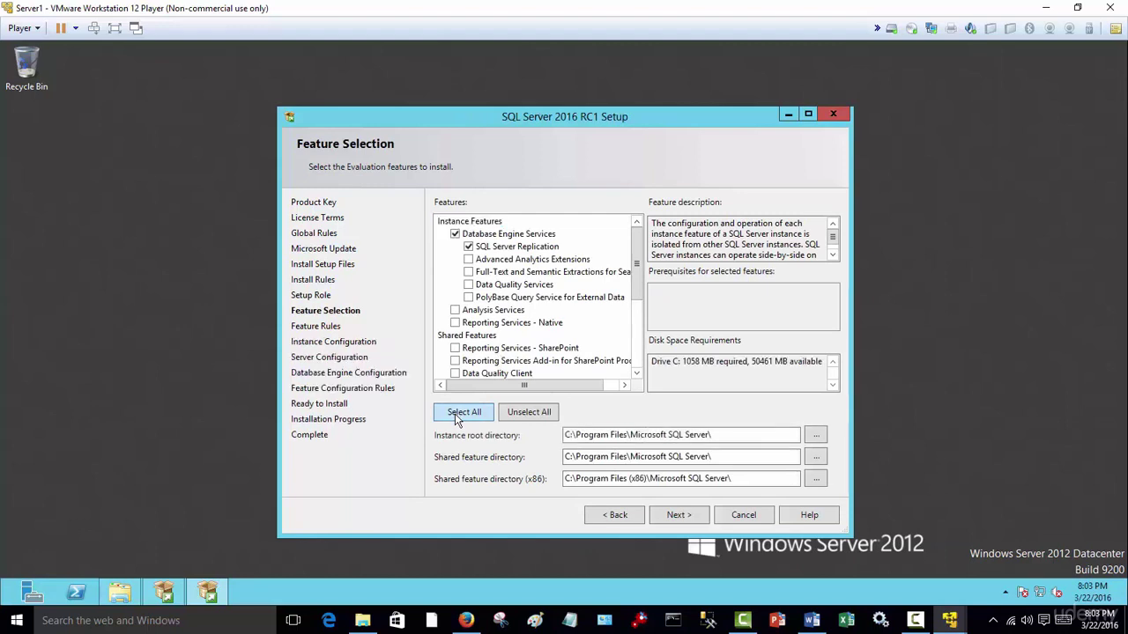
{"action": "left_click", "coordinate": [468, 297]}
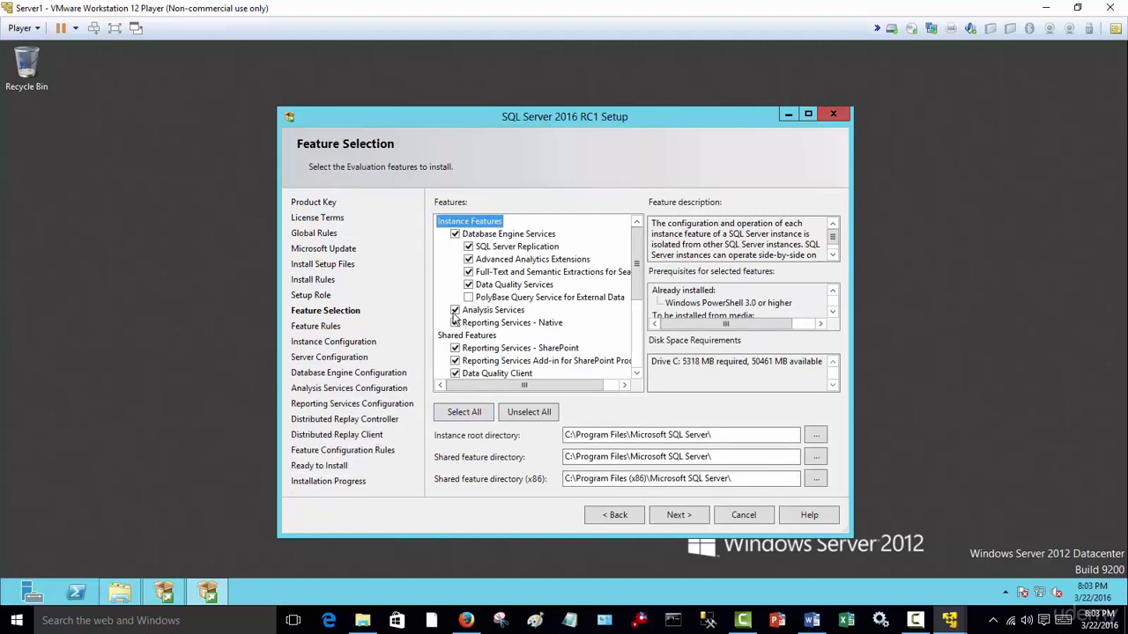
{"action": "left_click", "coordinate": [455, 310]}
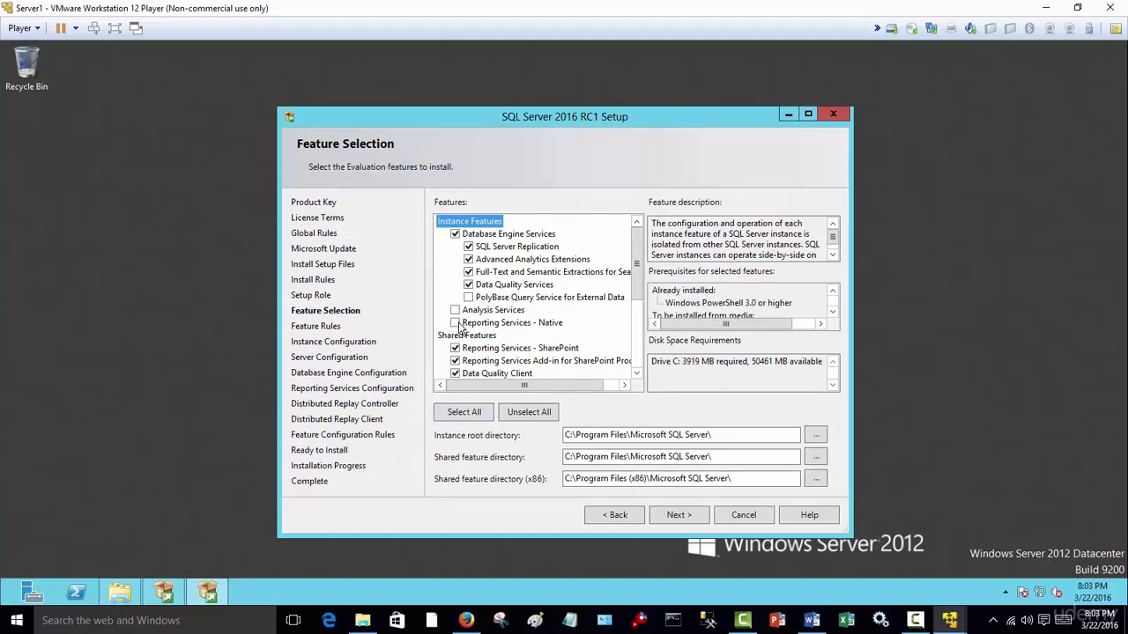
{"action": "left_click", "coordinate": [454, 348]}
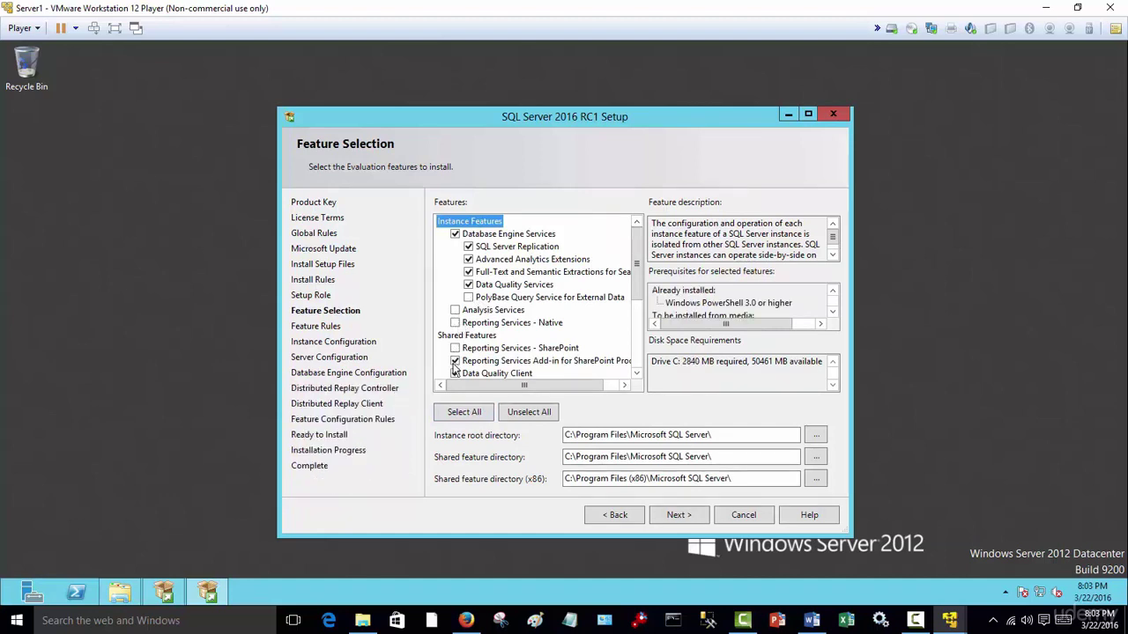
{"action": "left_click", "coordinate": [455, 361]}
{"action": "left_click", "coordinate": [455, 323]}
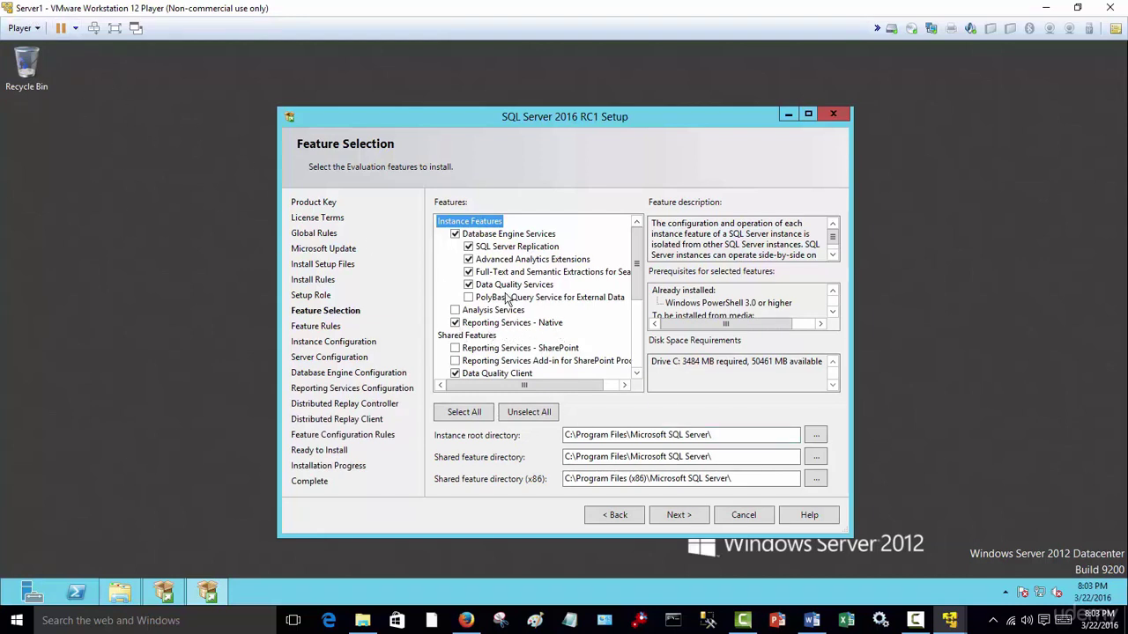
- Confirm the feature selection, proceed past the Feature Rules and keep the default instance MSSQLSERVER
{"action": "left_click", "coordinate": [677, 514]}
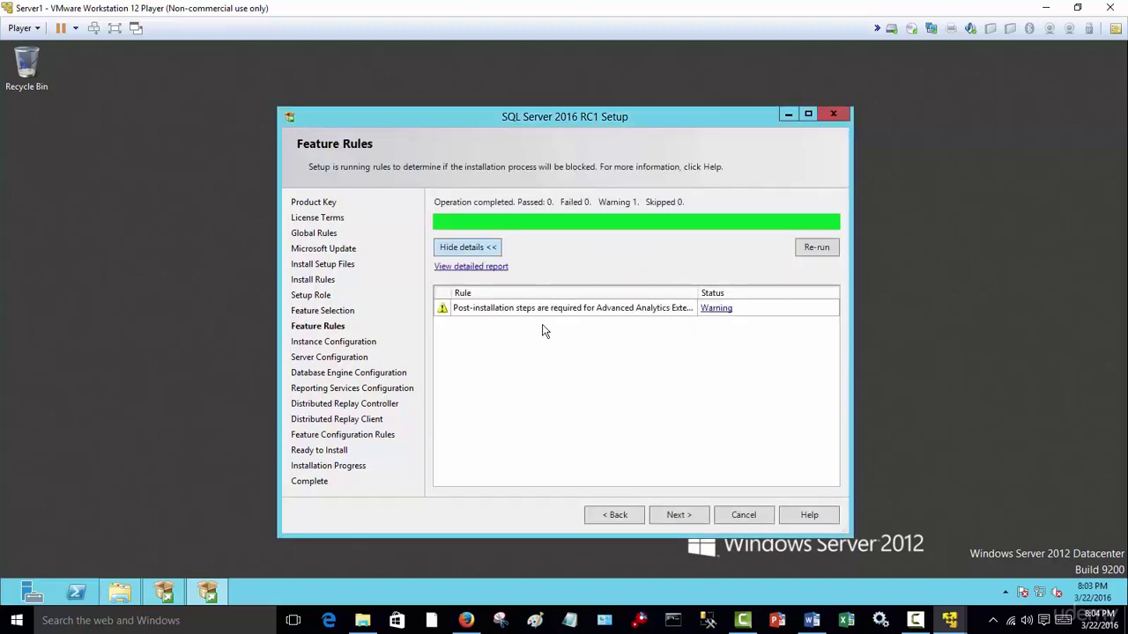
{"action": "left_click", "coordinate": [685, 516]}
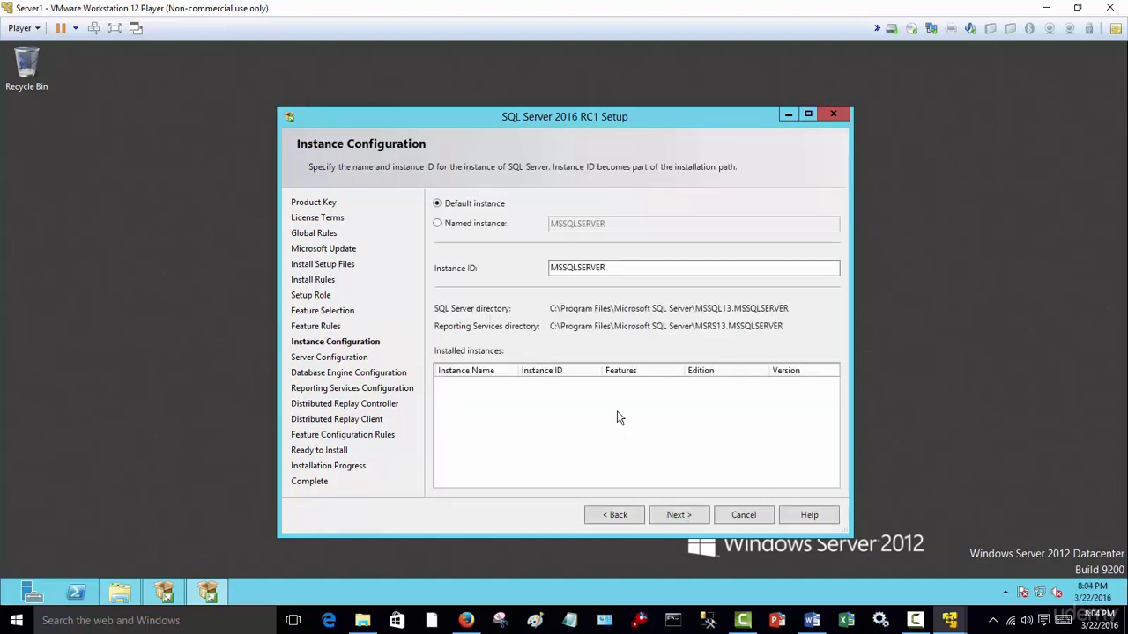
{"action": "left_click", "coordinate": [681, 520]}
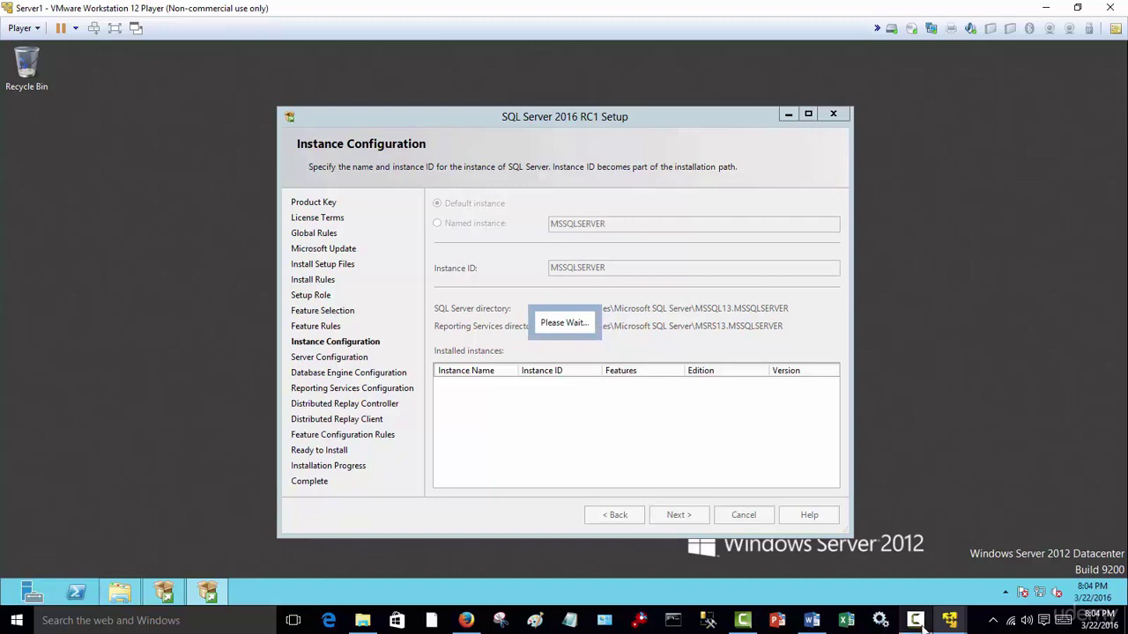
- Check the SQL Server installation progress on Server2 and Server3, and return to Server1
{"action": "mouse_move", "coordinate": [949, 621]}
{"action": "left_click", "coordinate": [771, 555]}
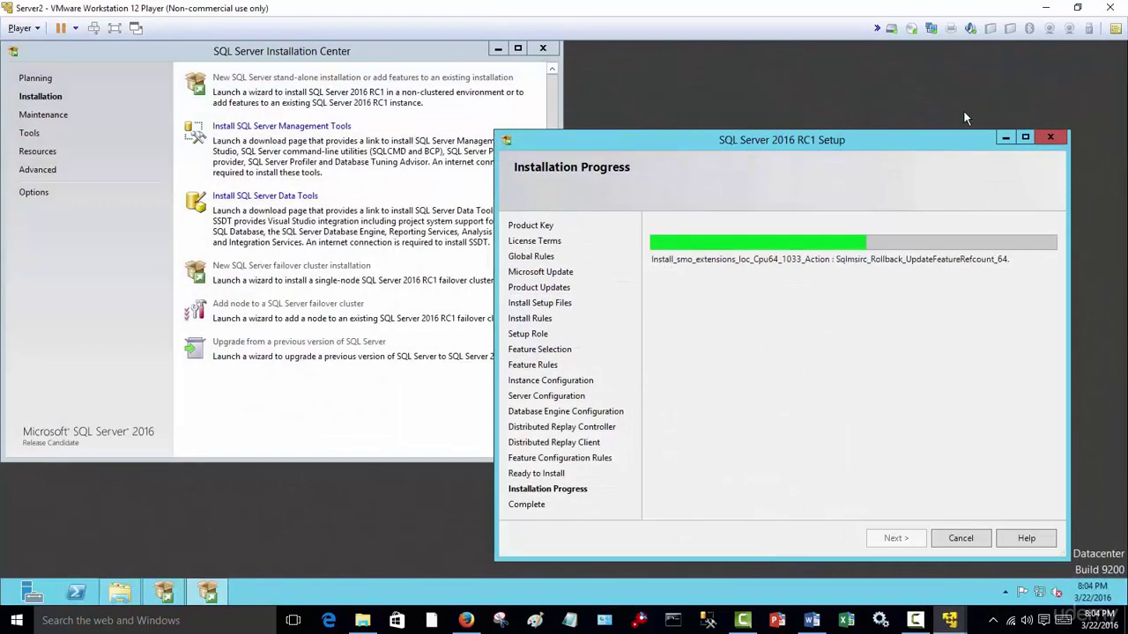
{"action": "key", "text": "alt+Tab"}
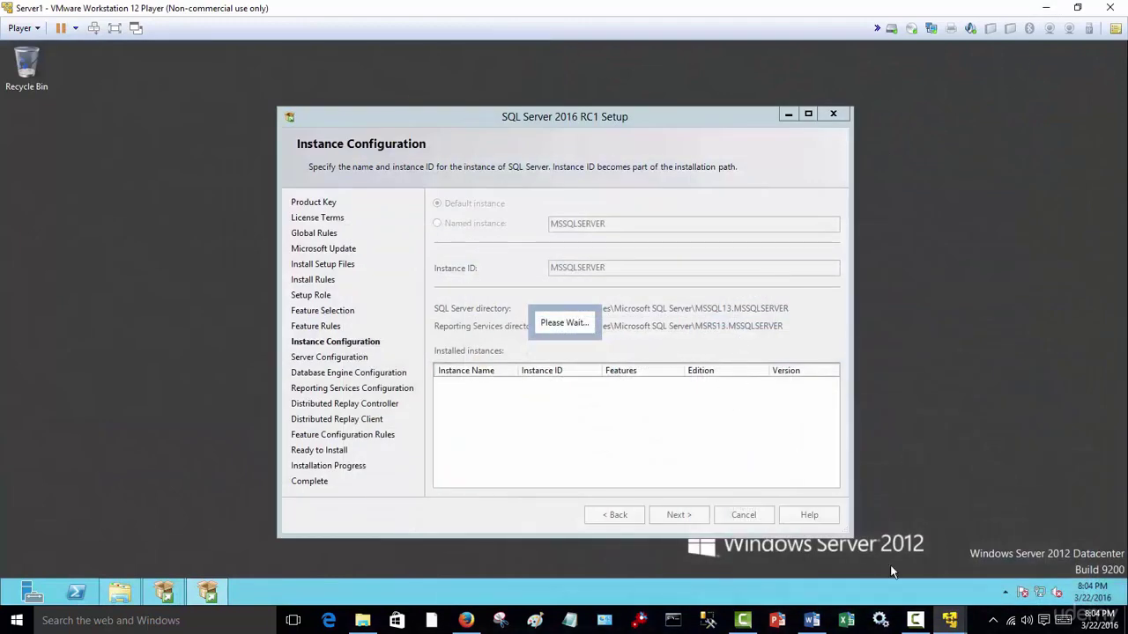
{"action": "mouse_move", "coordinate": [949, 621]}
{"action": "left_click", "coordinate": [941, 546]}
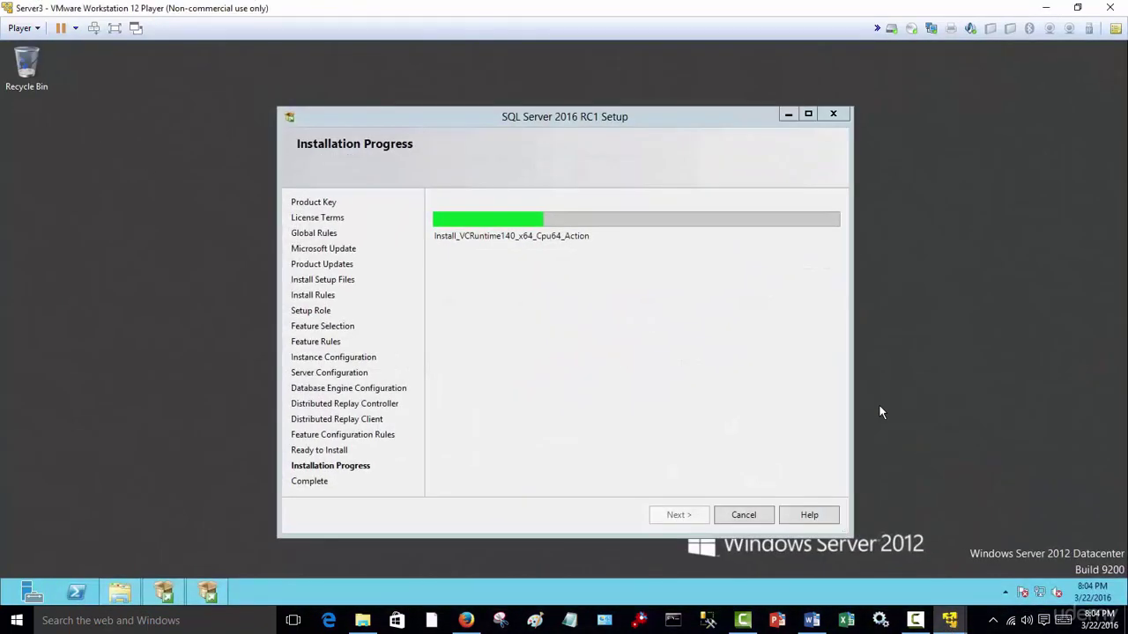
{"action": "left_click", "coordinate": [1046, 8]}
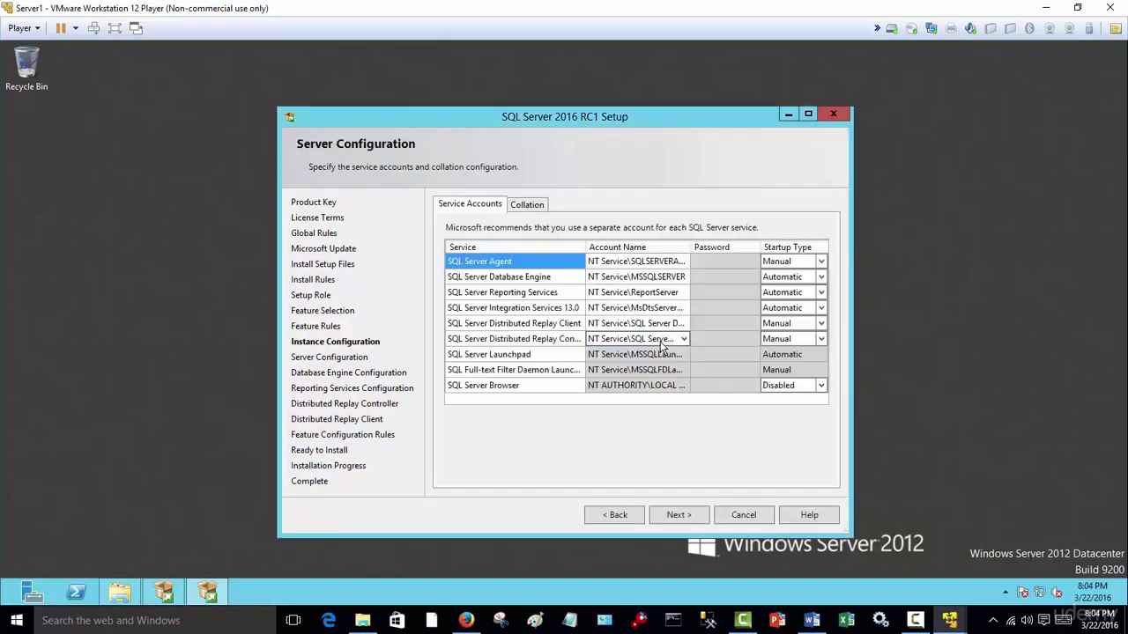
- Set SQL Server Agent to start automatically and Reporting Services and Integration Services 13.0 to Manual, and continue setup
{"action": "left_click", "coordinate": [821, 262]}
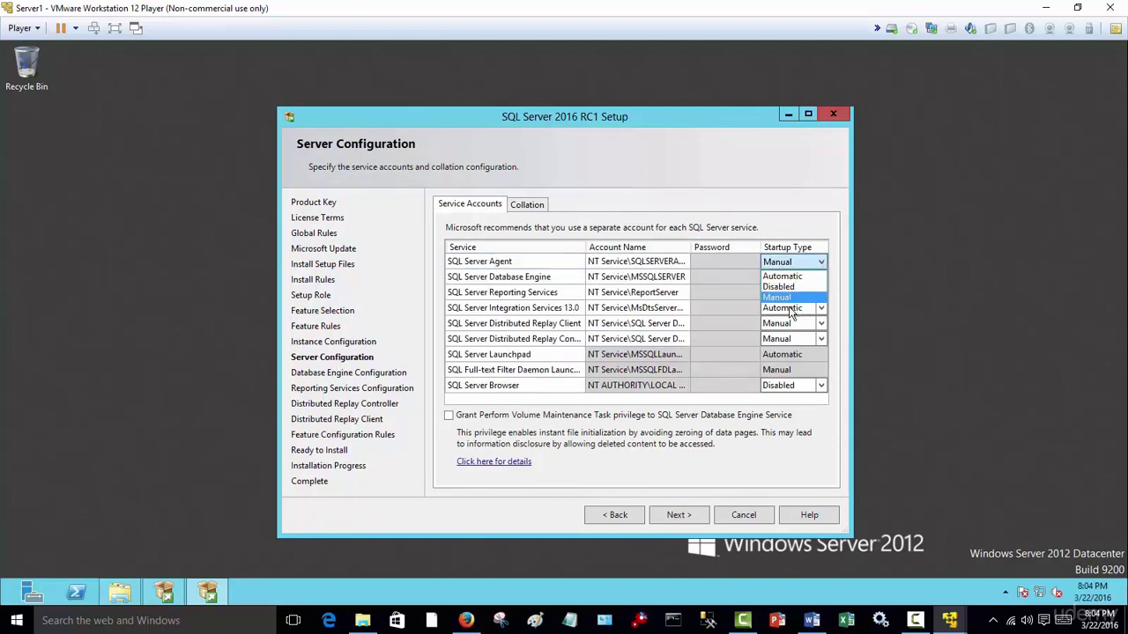
{"action": "left_click", "coordinate": [777, 297]}
{"action": "left_click", "coordinate": [820, 292]}
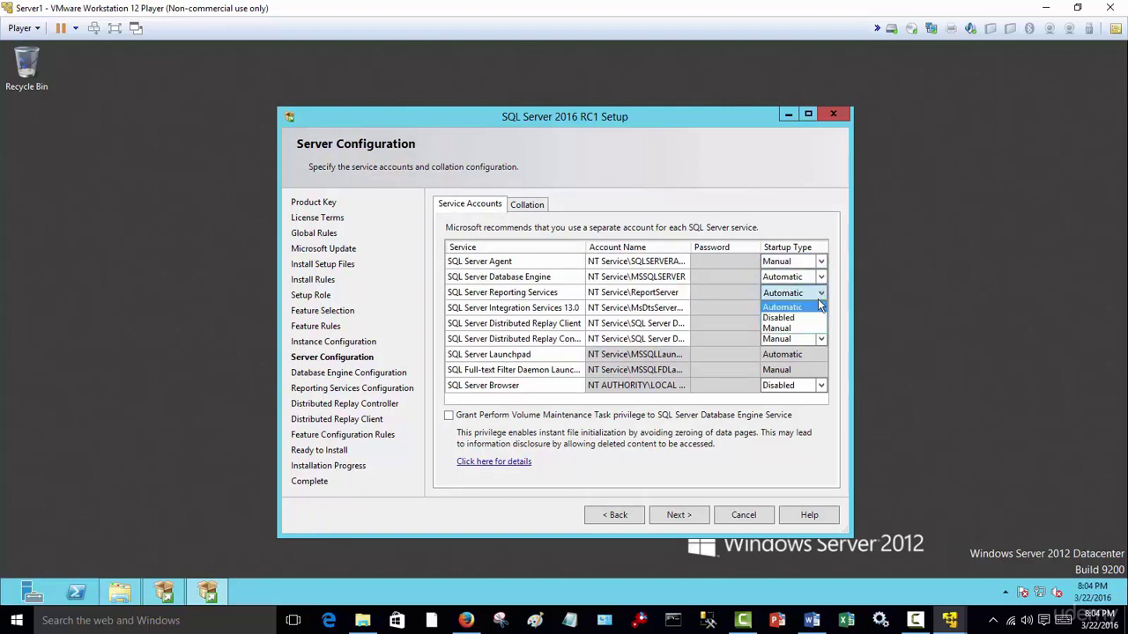
{"action": "left_click", "coordinate": [798, 329]}
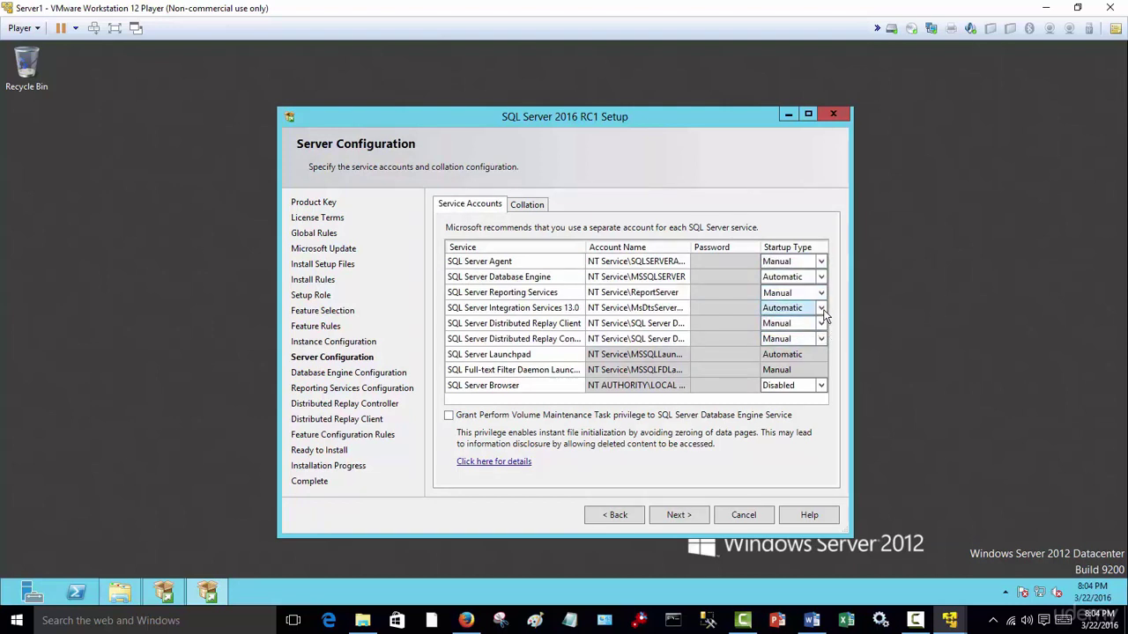
{"action": "left_click", "coordinate": [819, 309]}
{"action": "left_click", "coordinate": [792, 345]}
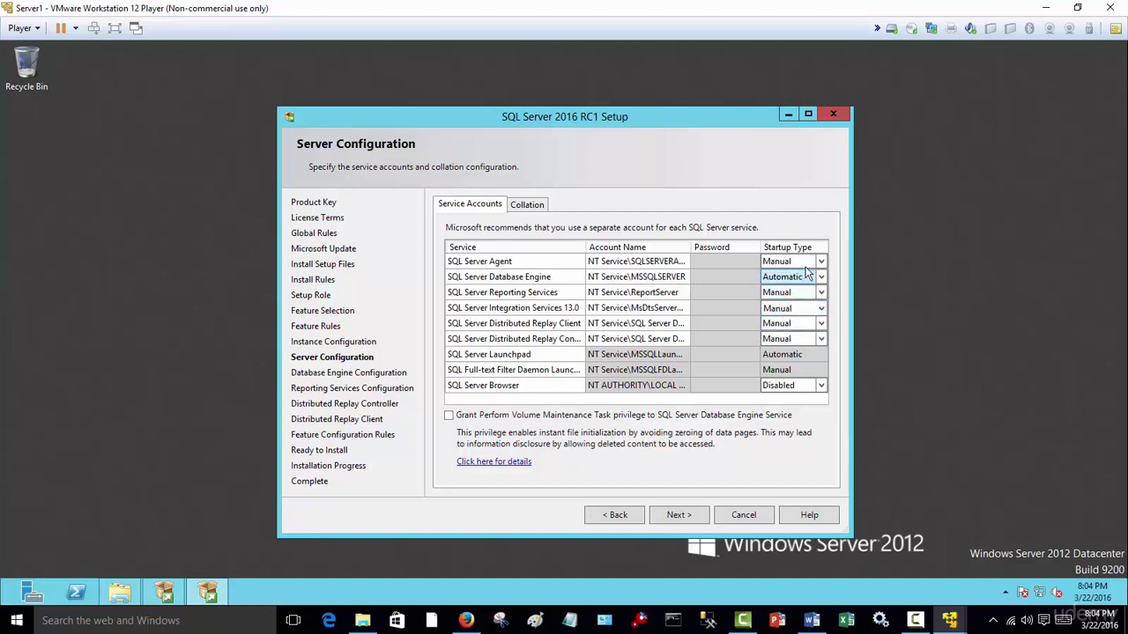
{"action": "left_click", "coordinate": [802, 261]}
{"action": "left_click", "coordinate": [800, 277]}
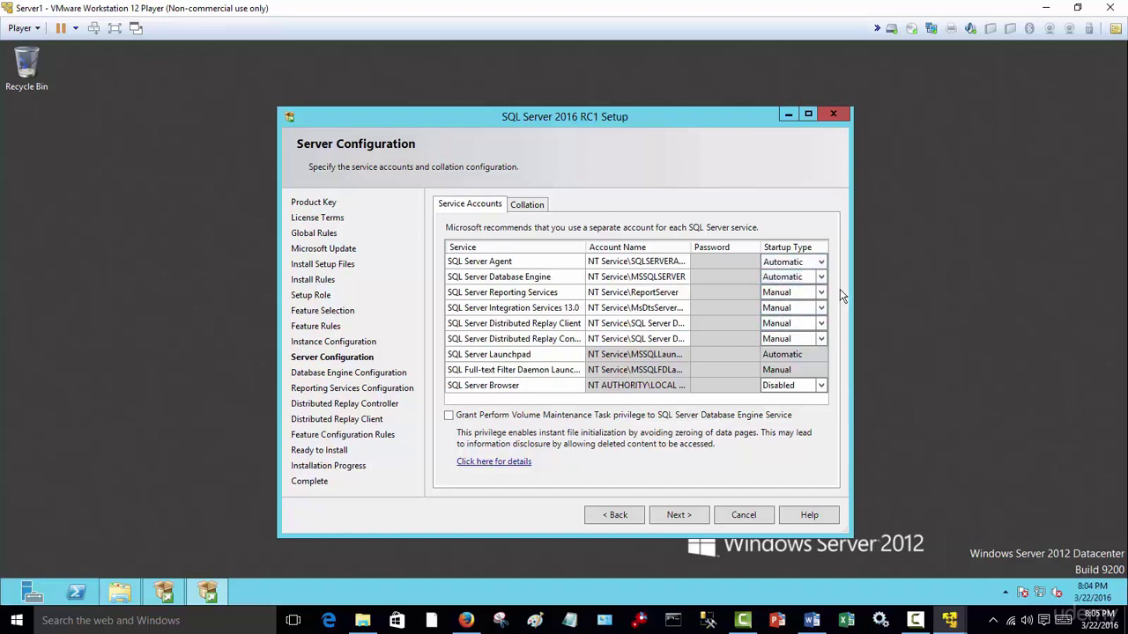
{"action": "left_click", "coordinate": [690, 518]}
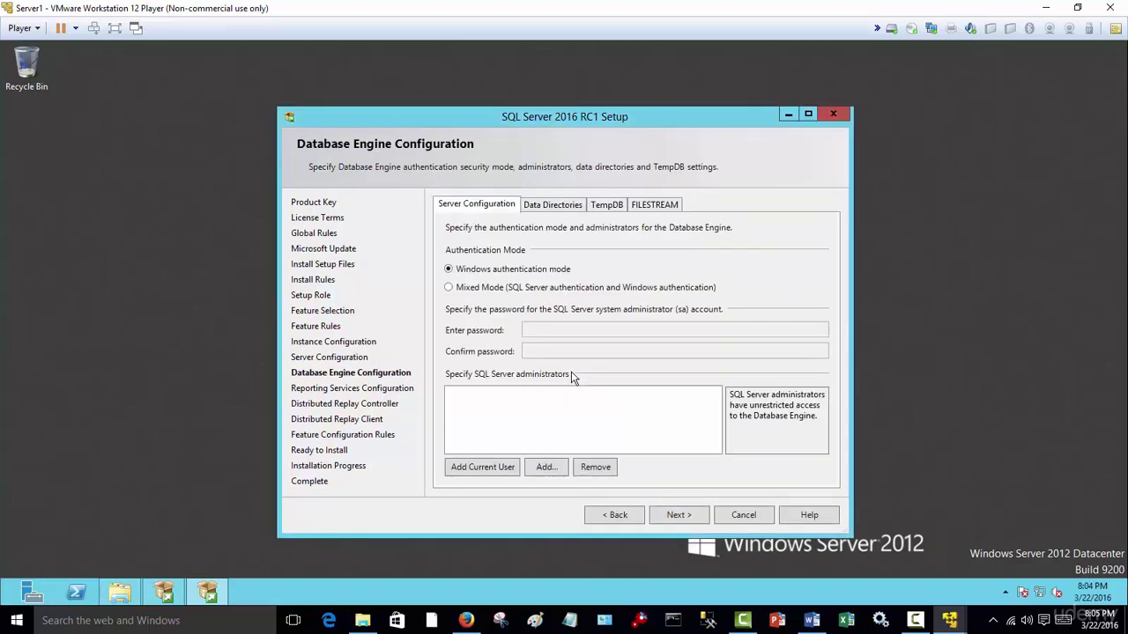
- Add the current user as SQL Server administrator with Windows authentication, and keep Reporting Services on Install and configure
{"action": "left_click", "coordinate": [494, 477]}
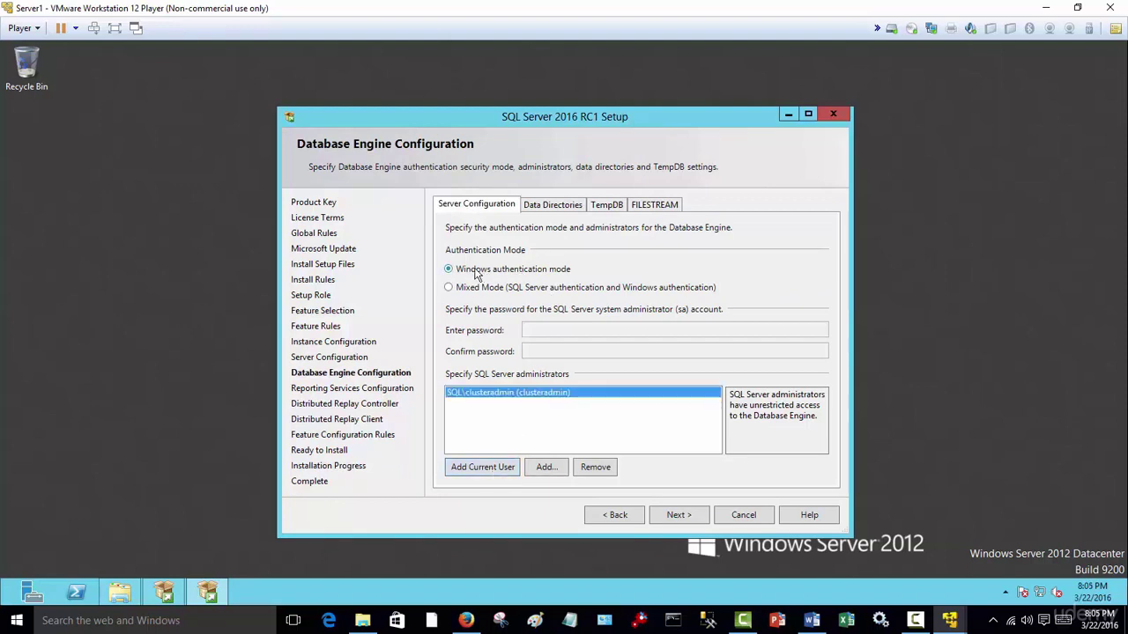
{"action": "left_click", "coordinate": [681, 516]}
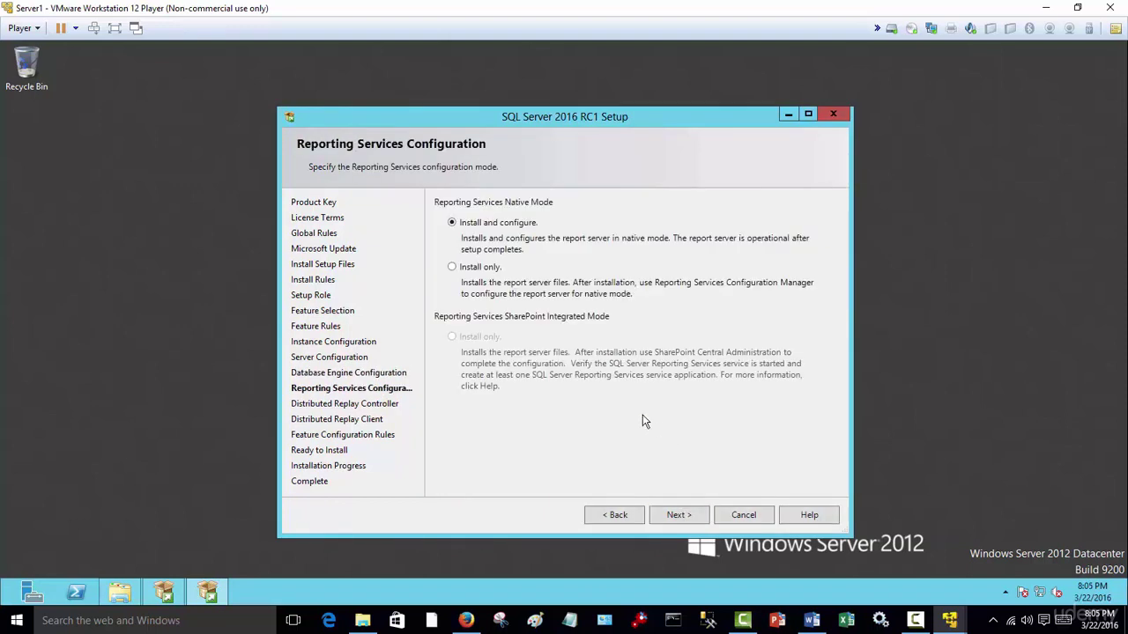
{"action": "left_click", "coordinate": [676, 520]}
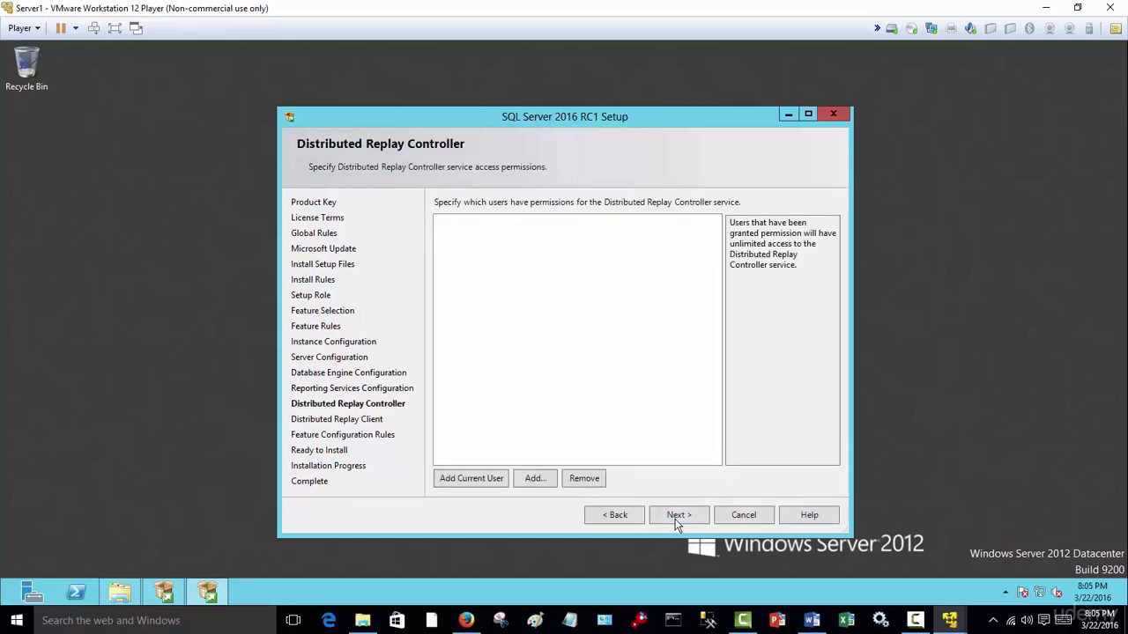
{"action": "left_click", "coordinate": [615, 515]}
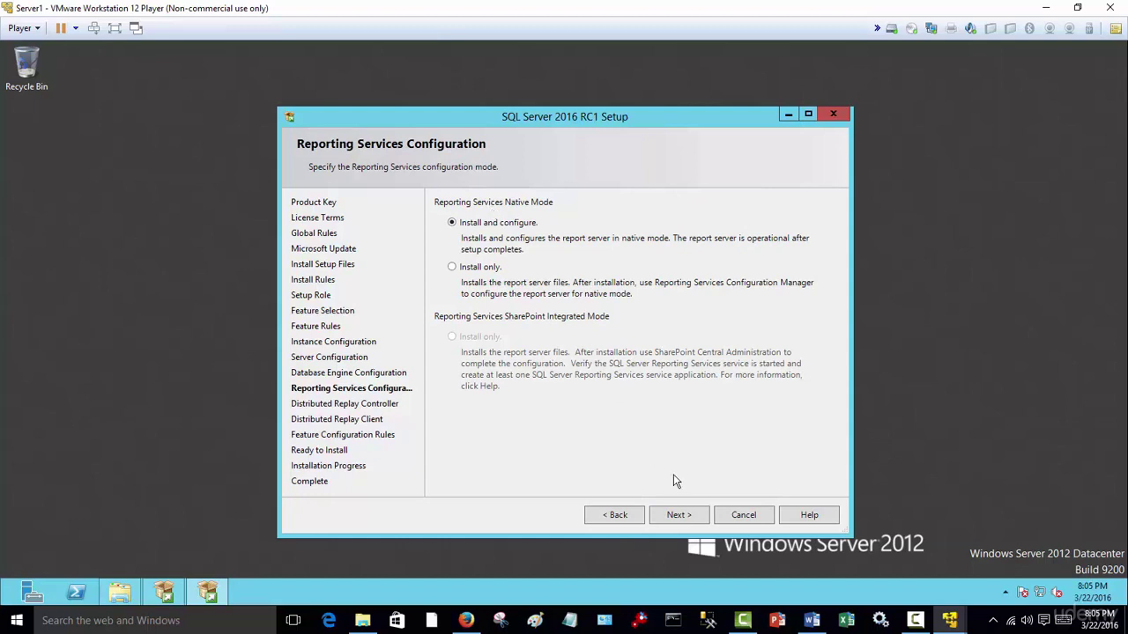
{"action": "left_click", "coordinate": [688, 516]}
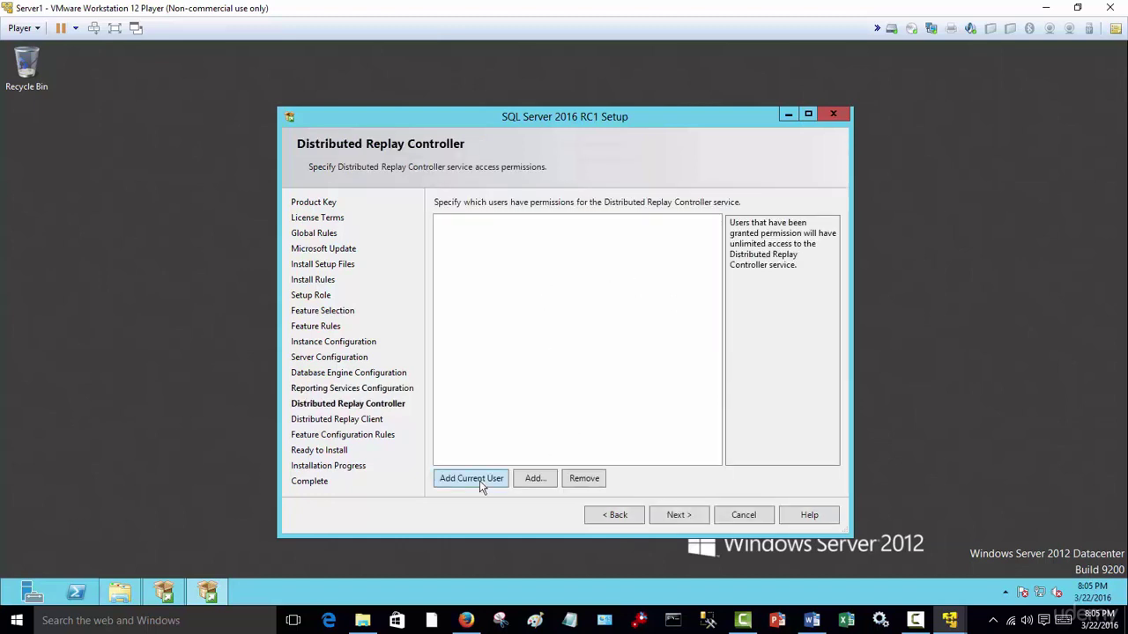
- Grant the current user Distributed Replay Controller permissions, accept the Distributed Replay Client defaults and start the installation
{"action": "left_click", "coordinate": [479, 481]}
{"action": "left_click", "coordinate": [678, 516]}
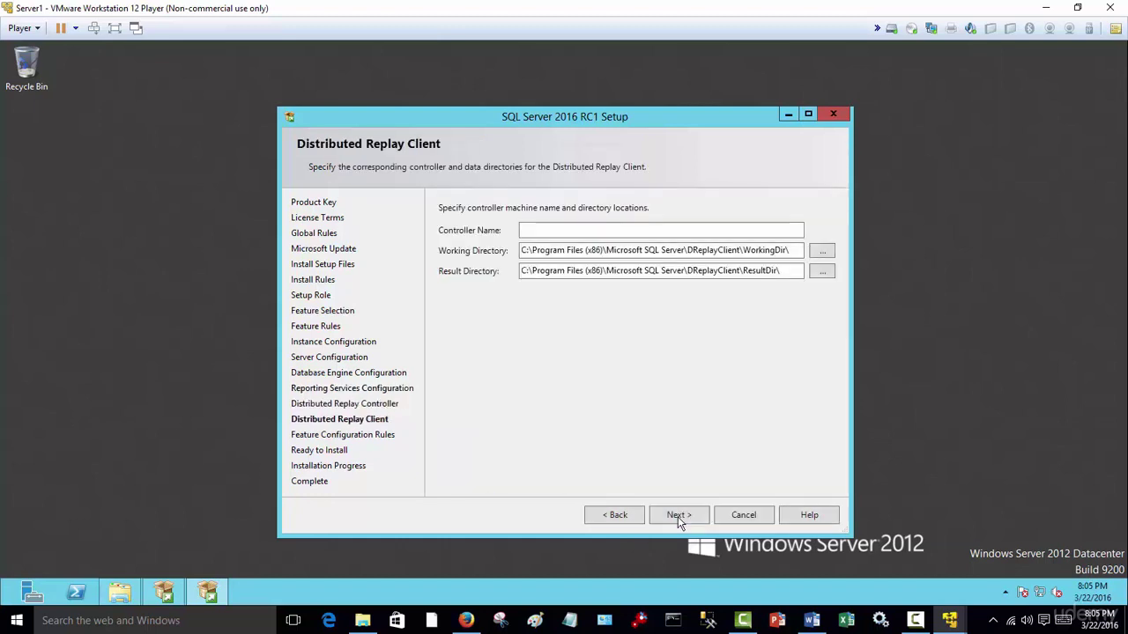
{"action": "left_click", "coordinate": [678, 517]}
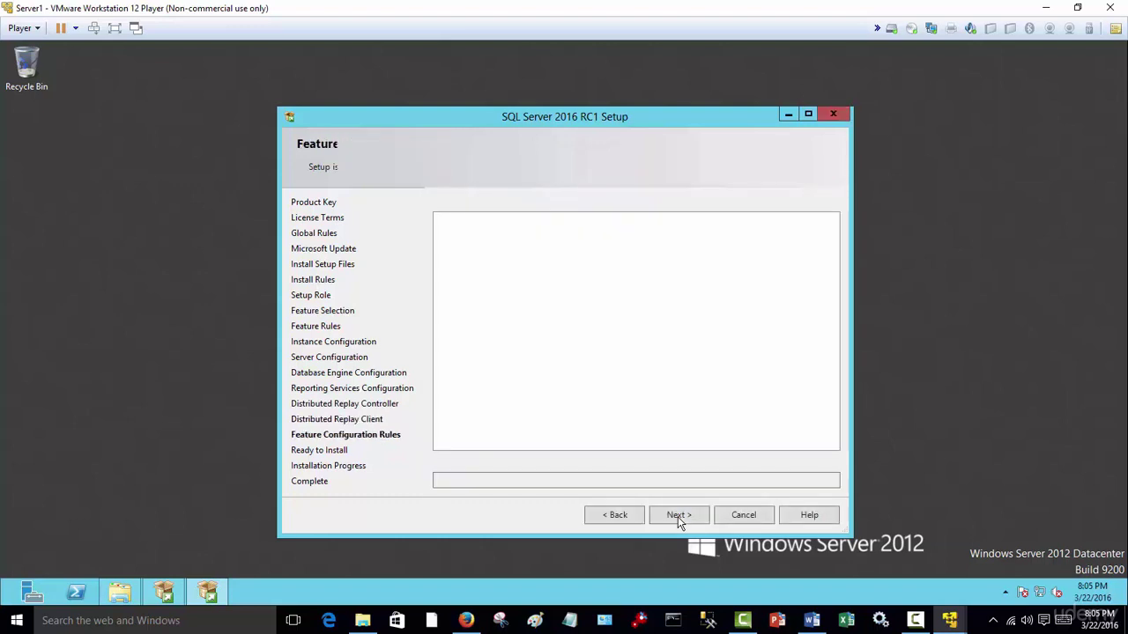
{"action": "left_click", "coordinate": [678, 516]}
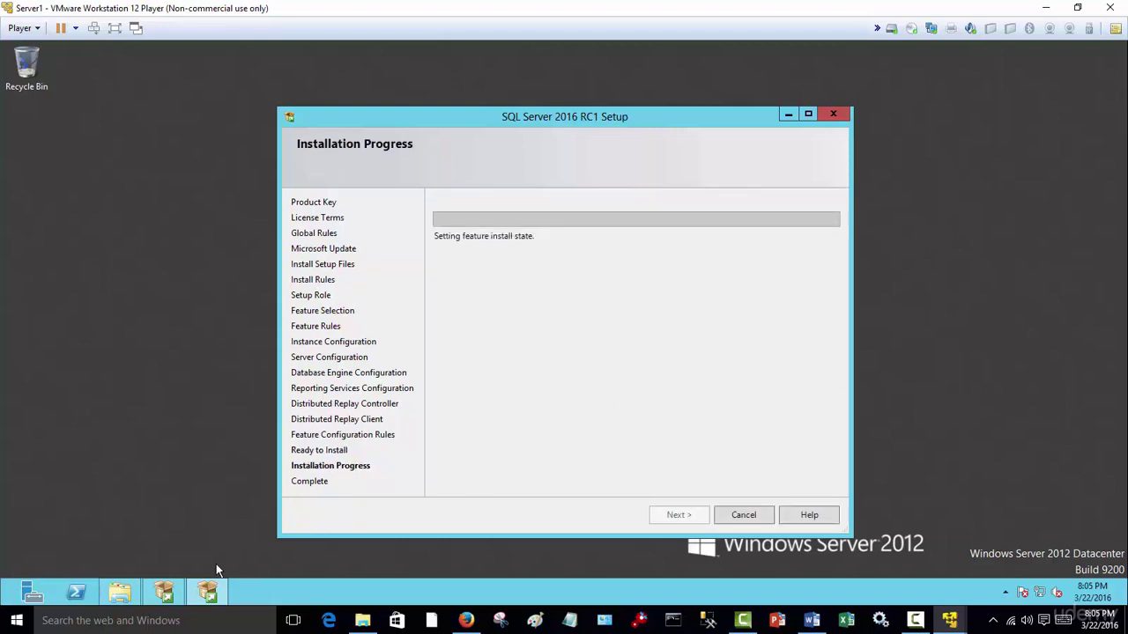
- Review the Management Tools option in the Installation Center and the installers in the SOFTWARE shared folder on Z:, and return to the setup window
{"action": "left_click", "coordinate": [164, 594]}
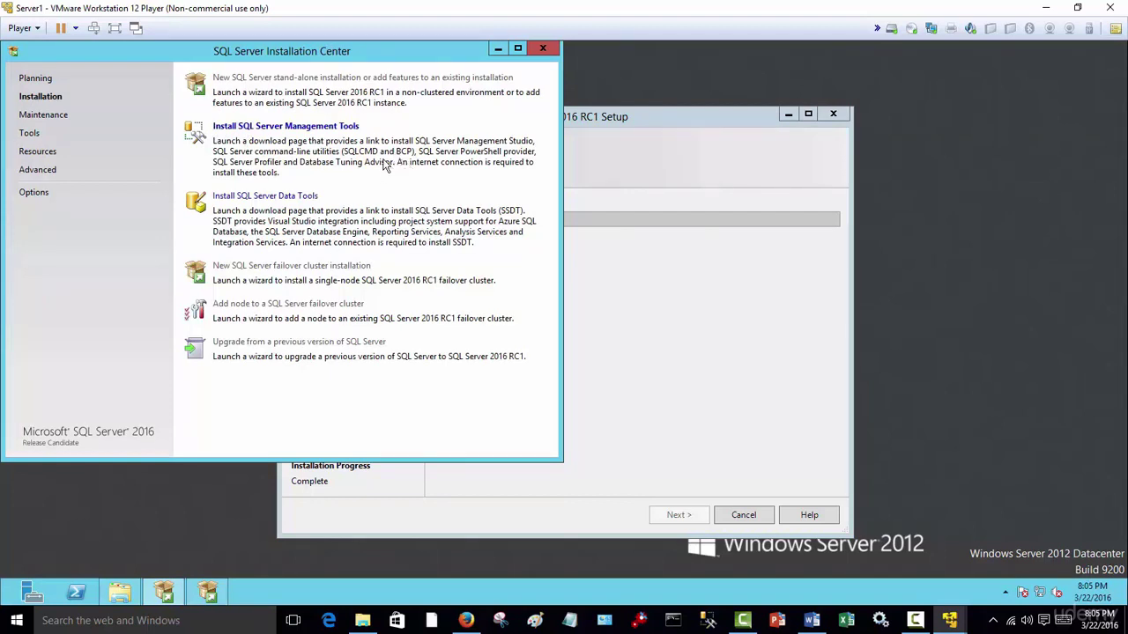
{"action": "left_click", "coordinate": [120, 592]}
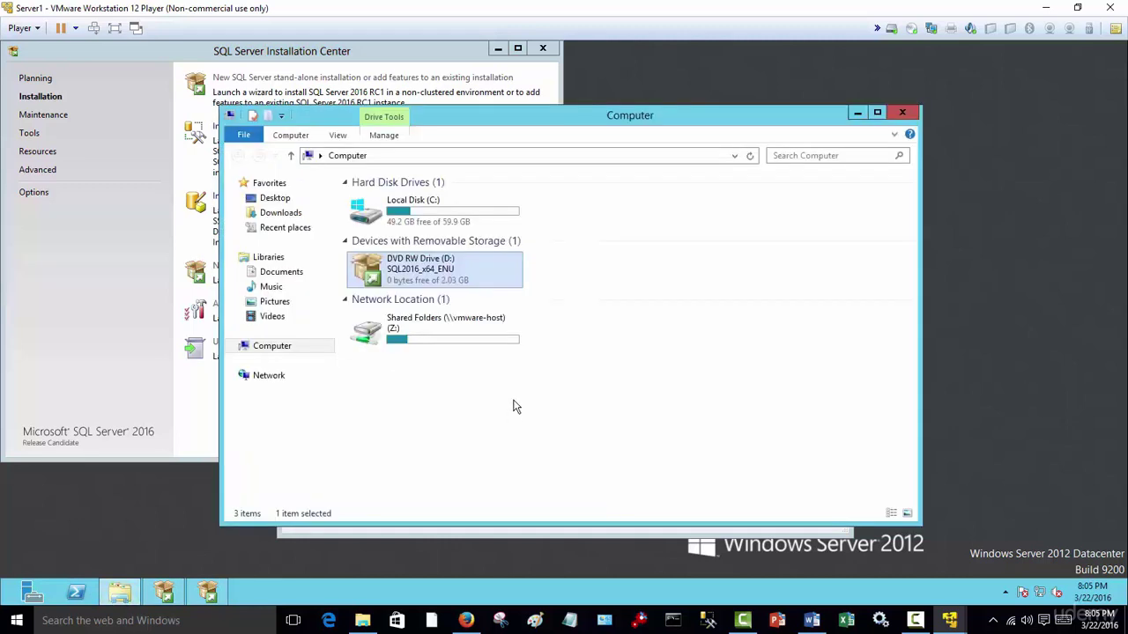
{"action": "double_click", "coordinate": [511, 342]}
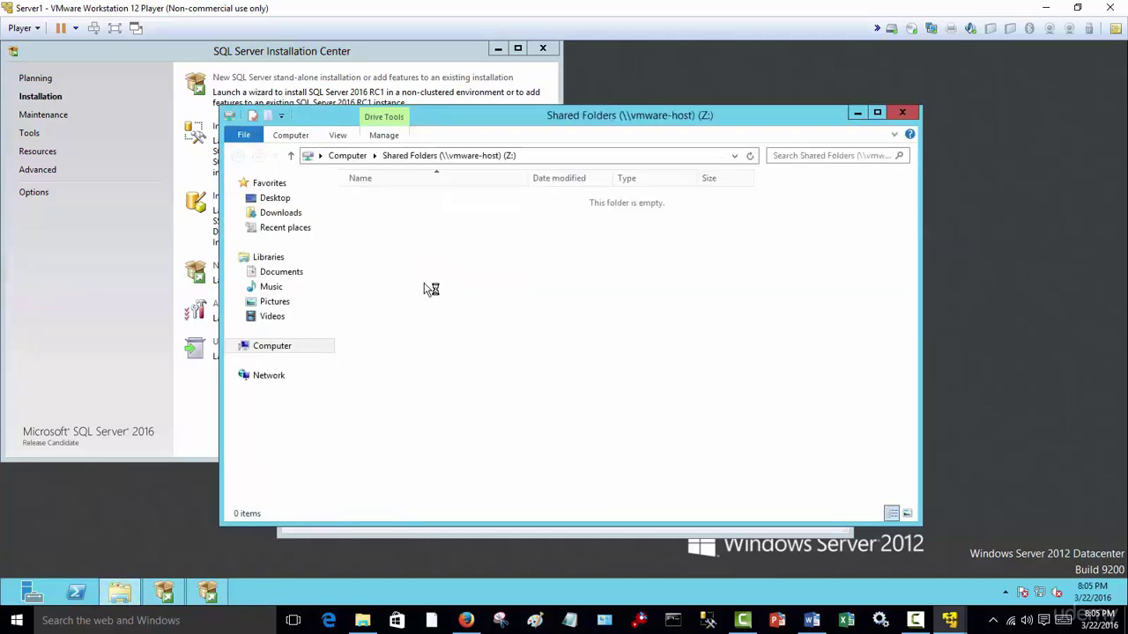
{"action": "double_click", "coordinate": [387, 198]}
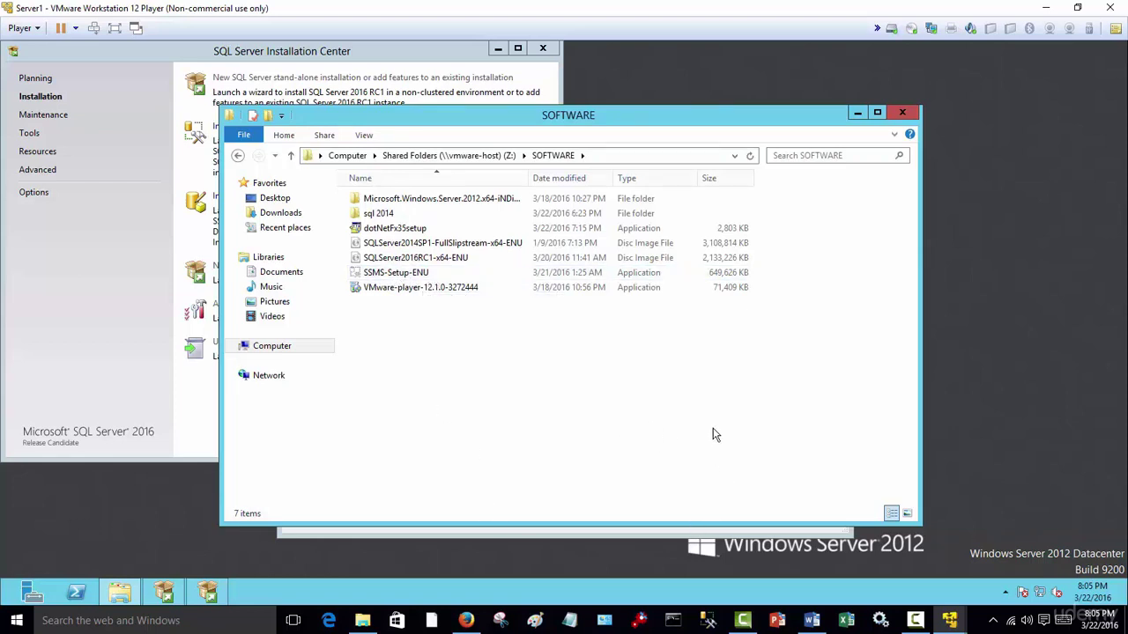
{"action": "left_click", "coordinate": [857, 113]}
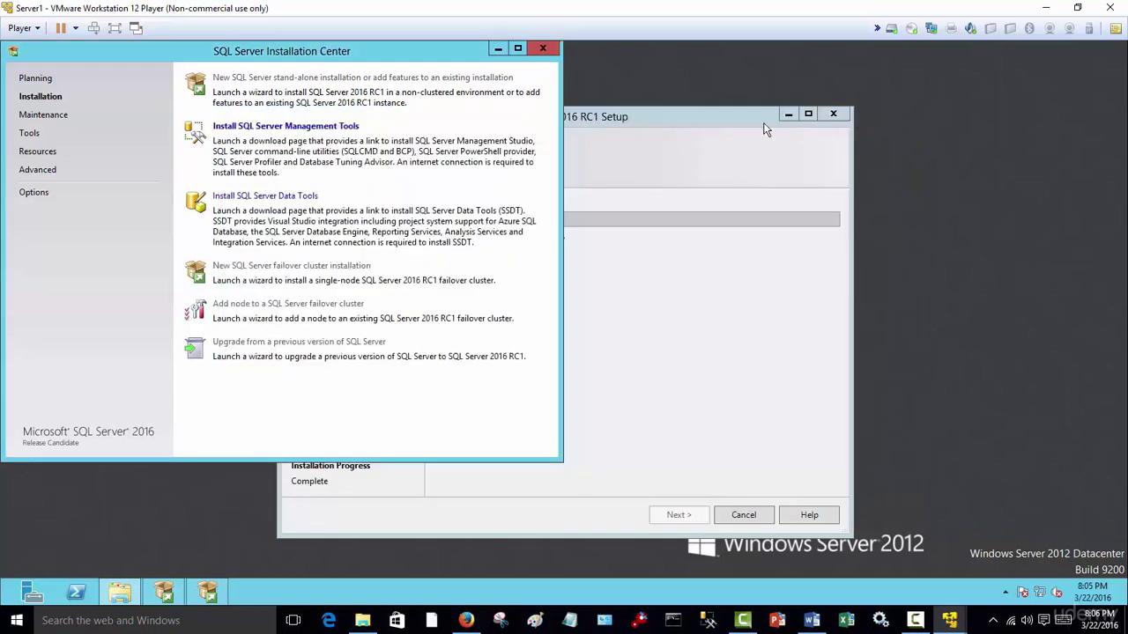
{"action": "left_click", "coordinate": [622, 291]}
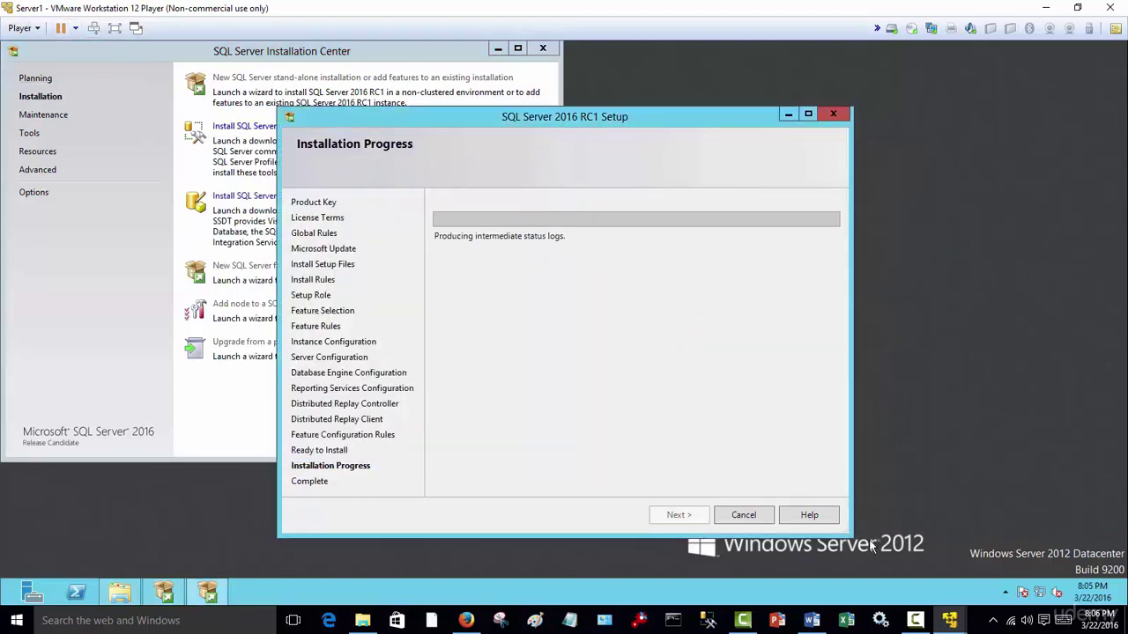
{"action": "left_click", "coordinate": [914, 621]}
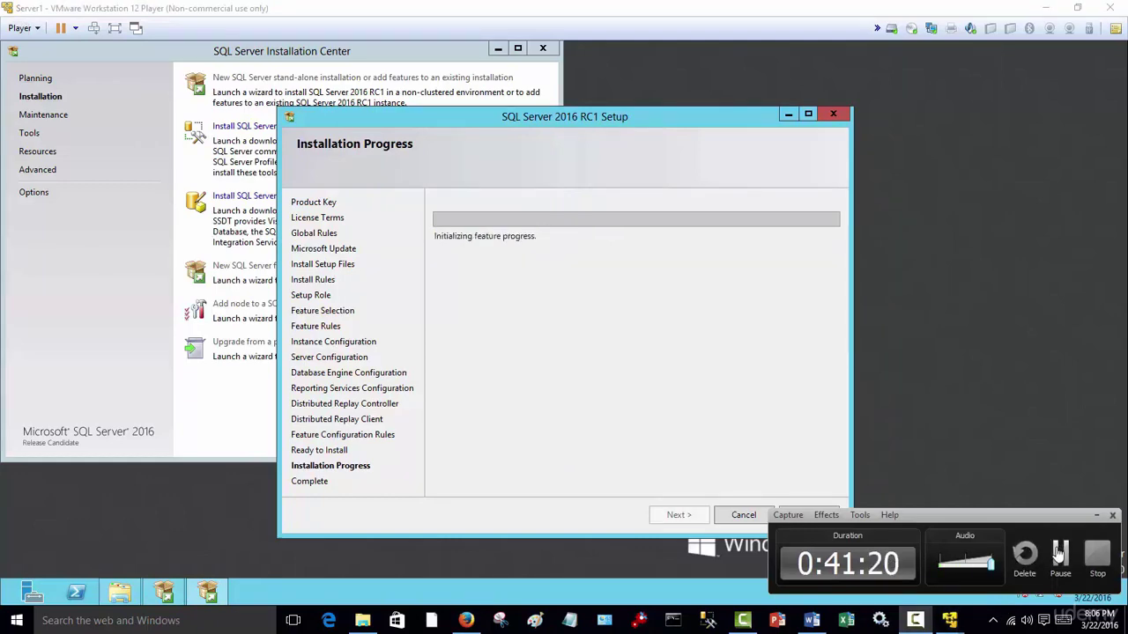
{"action": "left_click", "coordinate": [1060, 553]}
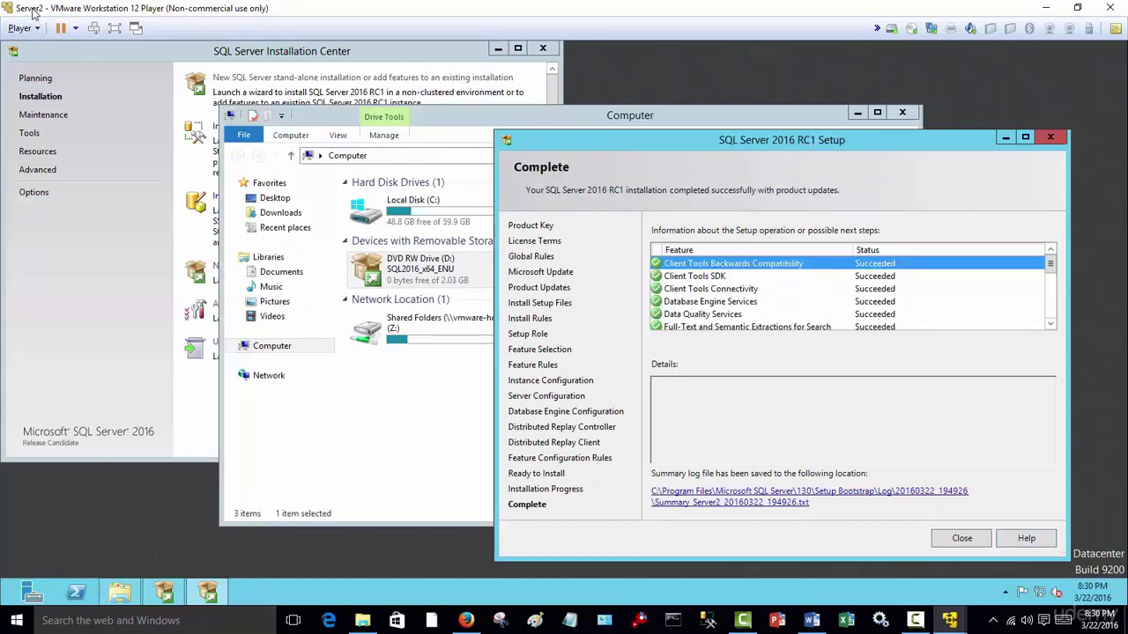
- Check the Server2 virtual machine, review the feature status list through to its end, and close the completed SQL Server 2016 RC1 setup
{"action": "left_click", "coordinate": [949, 620]}
{"action": "left_click", "coordinate": [1015, 552]}
{"action": "left_click", "coordinate": [1046, 7]}
{"action": "left_click_drag", "start_coordinate": [1051, 261], "coordinate": [1069, 343]}
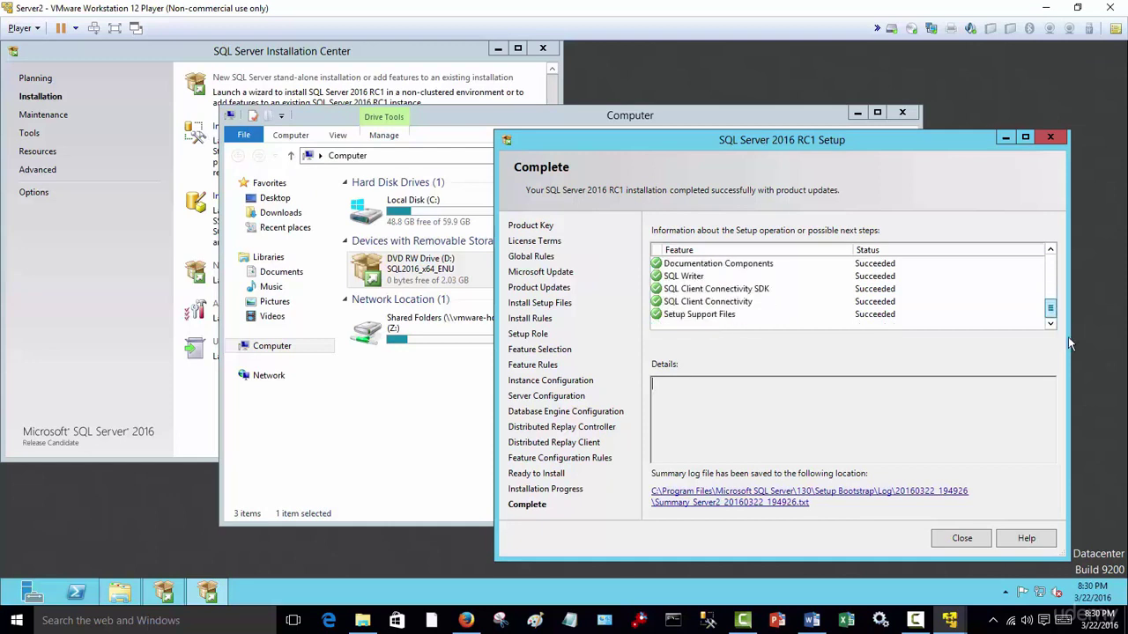
{"action": "left_click", "coordinate": [962, 538]}
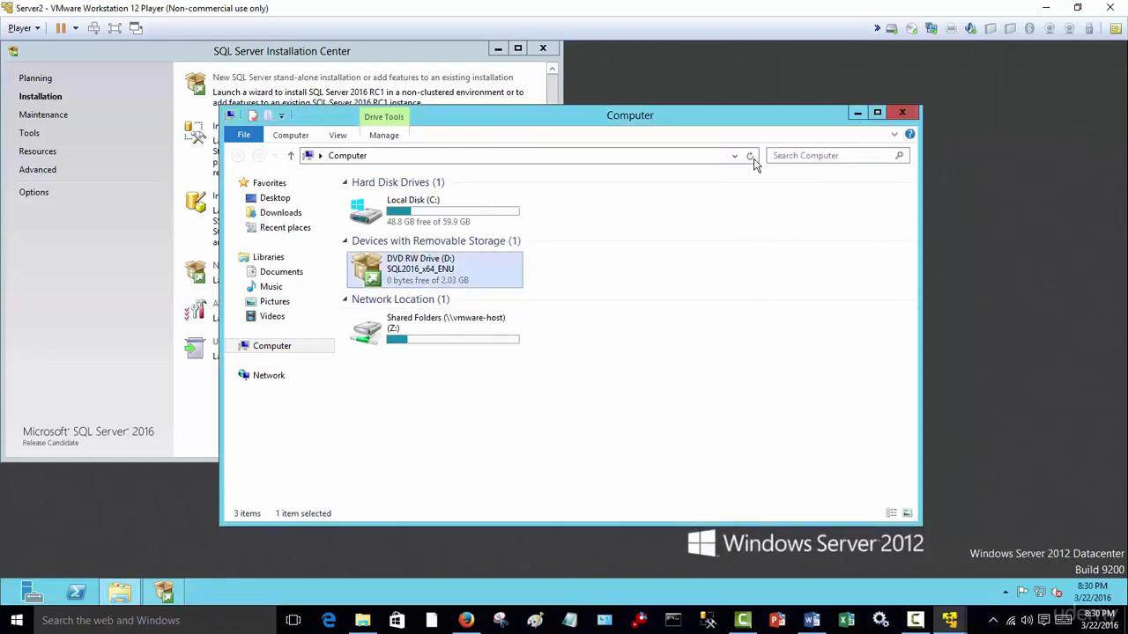
- Minimise the SQL Server Installation Center and Computer windows on Server2 and bring up the Start screen to view the SQL Server 2016 tiles
{"action": "left_click", "coordinate": [121, 376]}
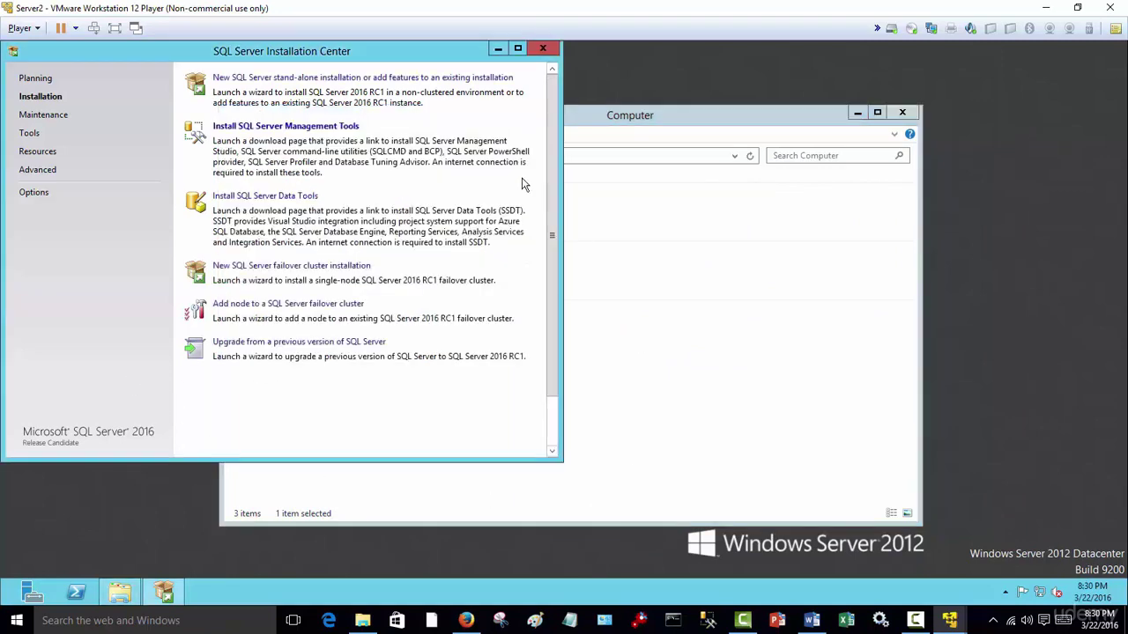
{"action": "left_click", "coordinate": [498, 50]}
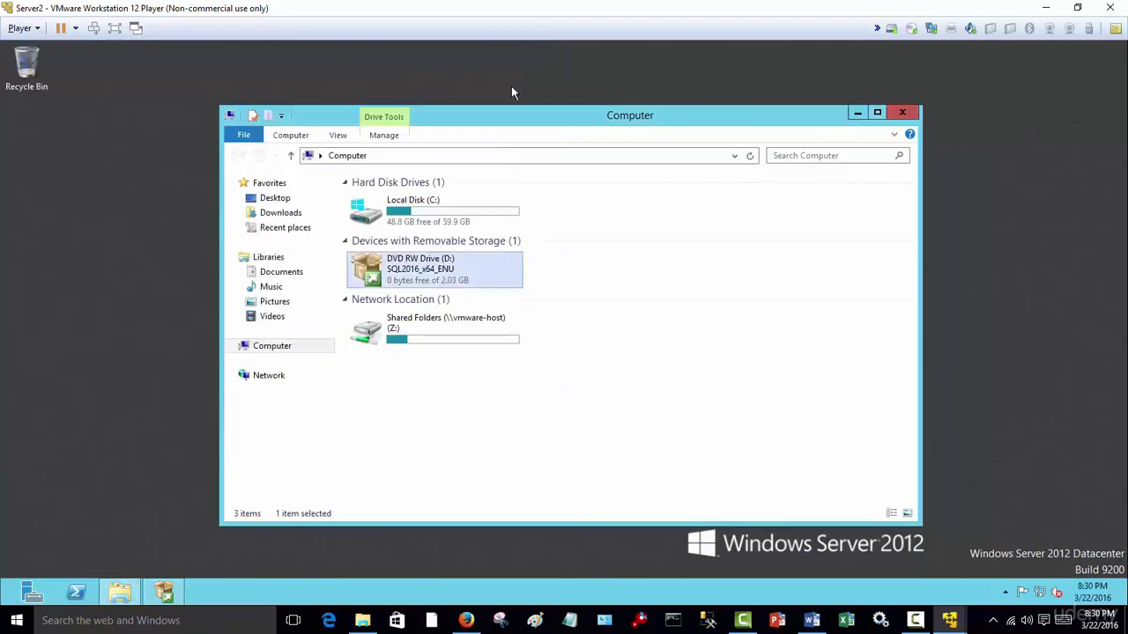
{"action": "left_click", "coordinate": [857, 113]}
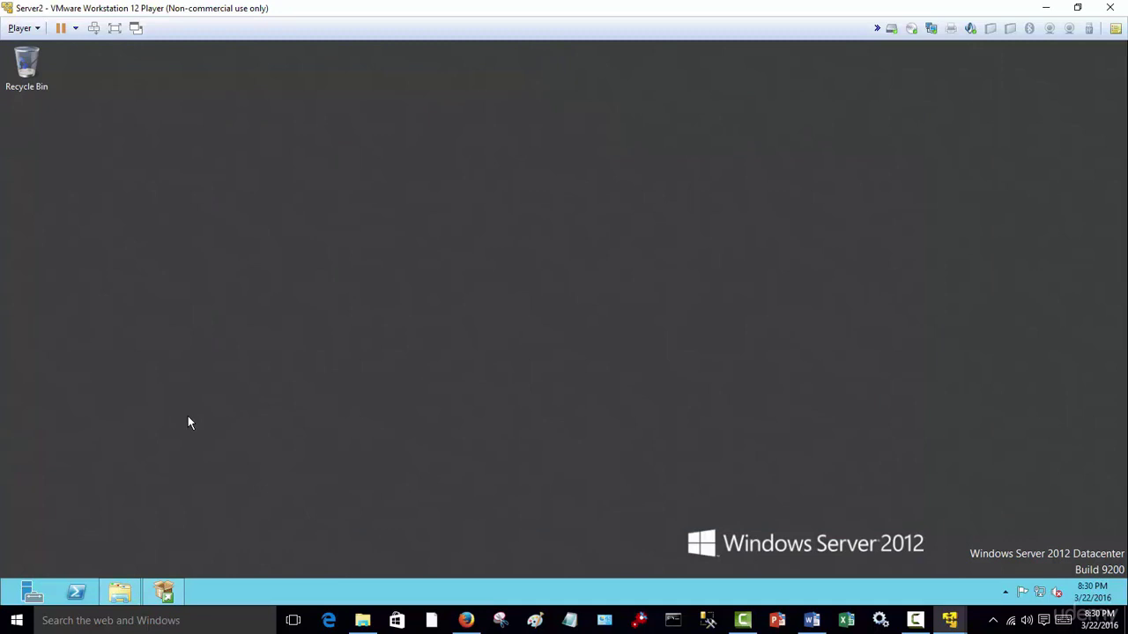
{"action": "key", "text": "super"}
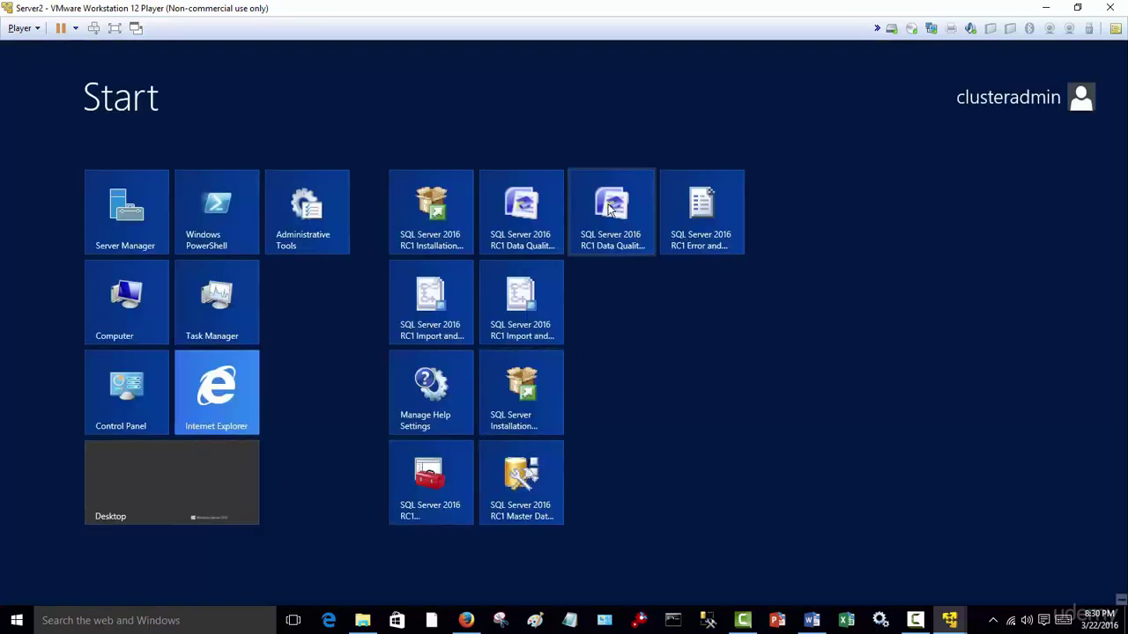